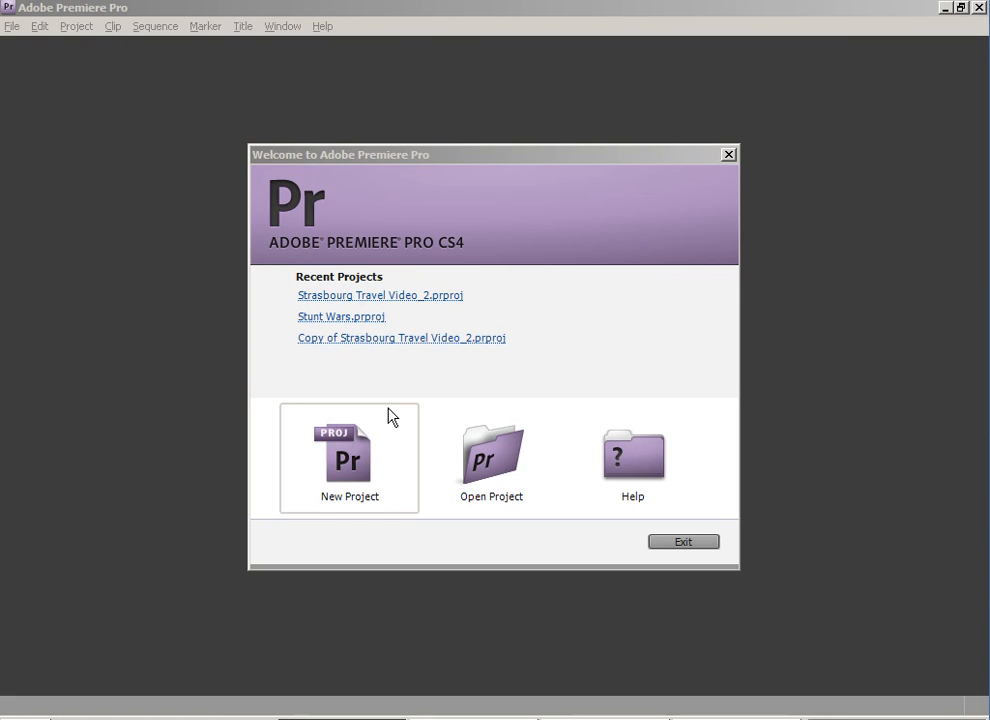
Create a new project named Travels to India, stored in the PremCS4-TravelVideo folder.
{"action": "left_click", "coordinate": [378, 447]}
{"action": "left_click", "coordinate": [376, 449]}
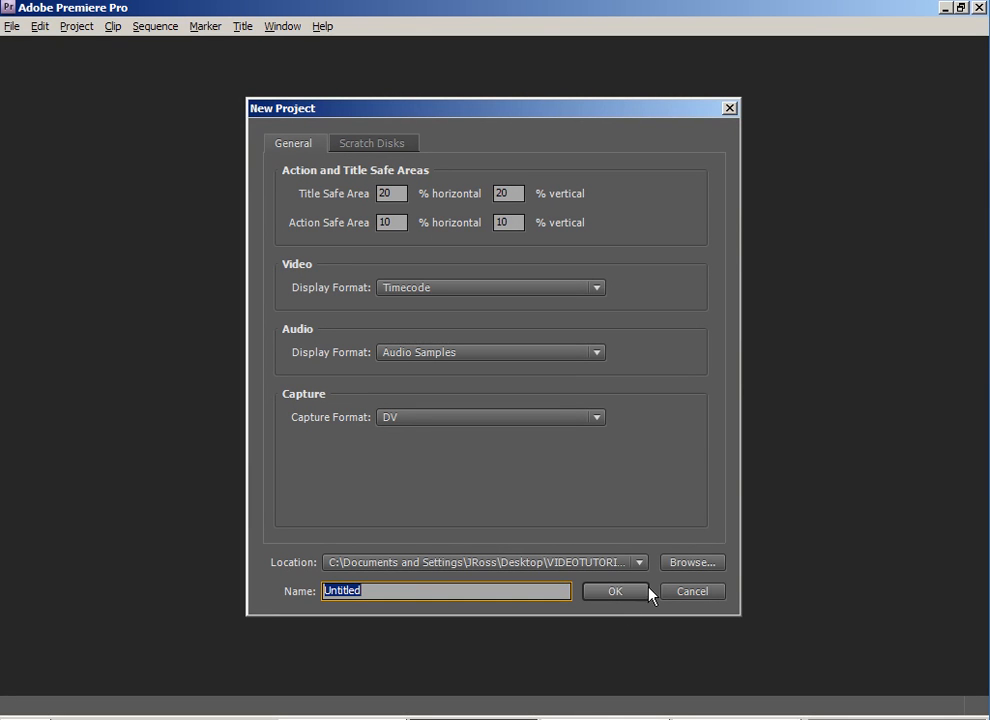
{"action": "left_click", "coordinate": [716, 565]}
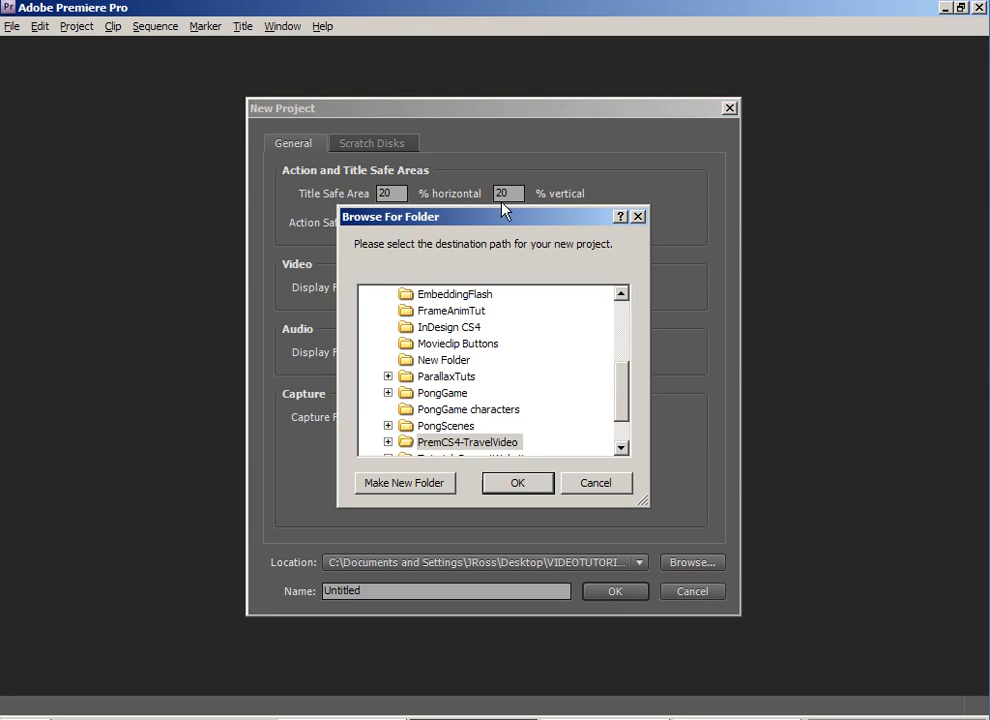
{"action": "double_click", "coordinate": [449, 442]}
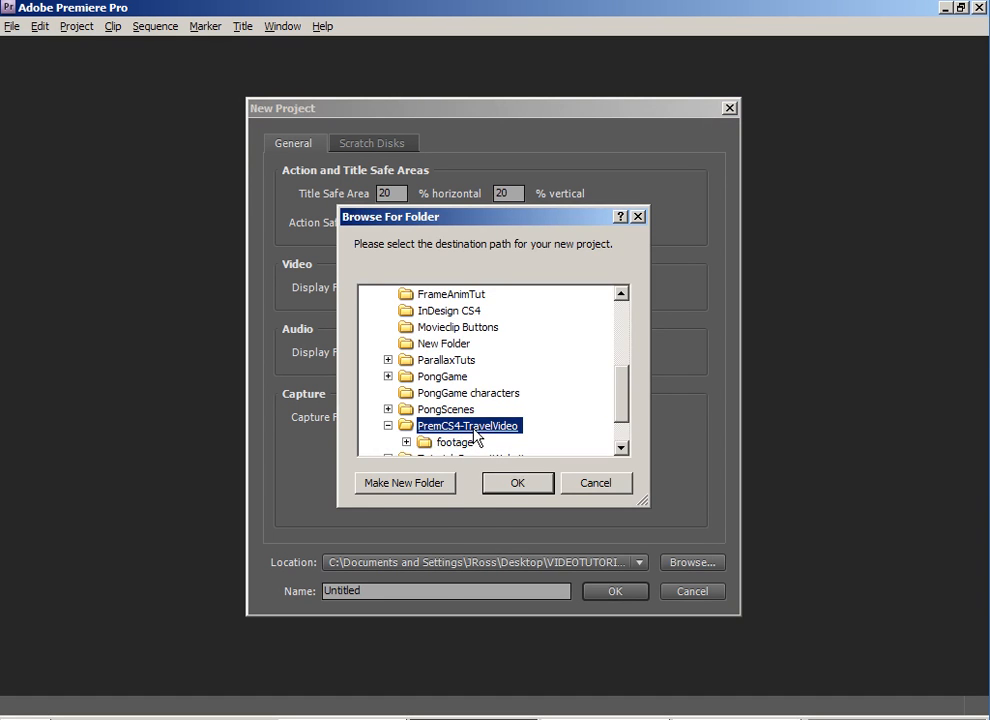
{"action": "left_click", "coordinate": [505, 488]}
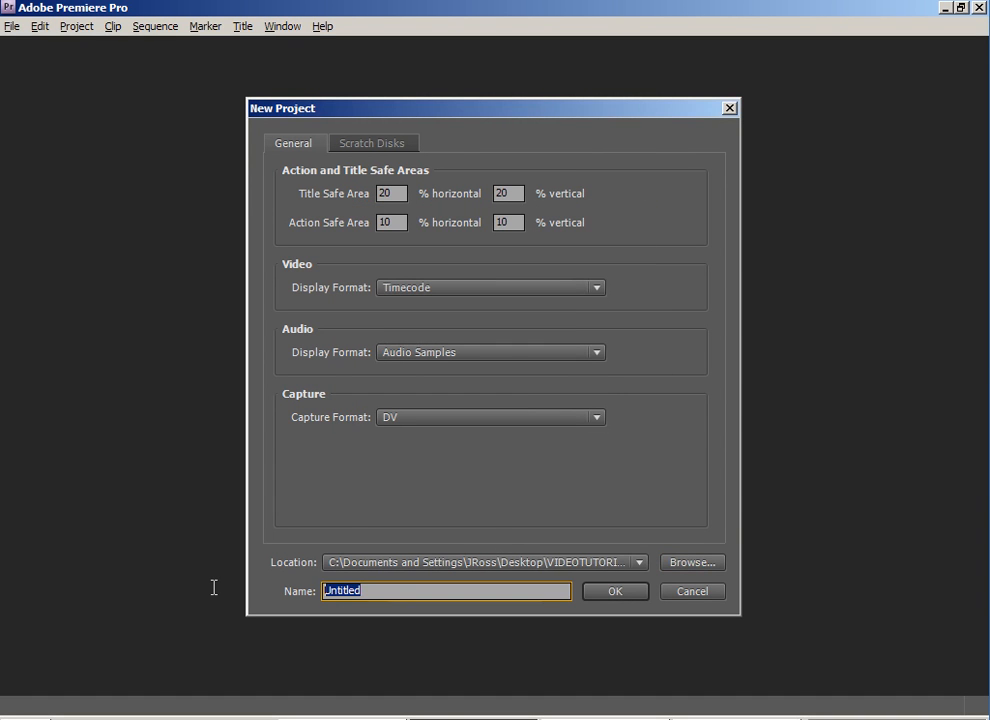
{"action": "type", "text": "Travels to India"}
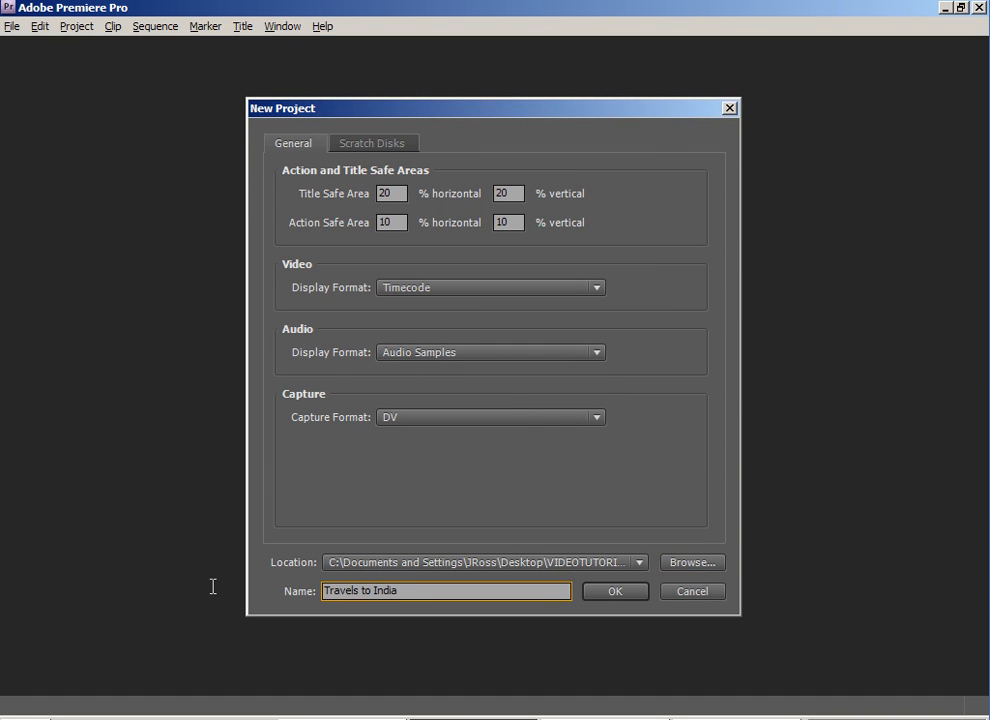
{"action": "left_click", "coordinate": [342, 718]}
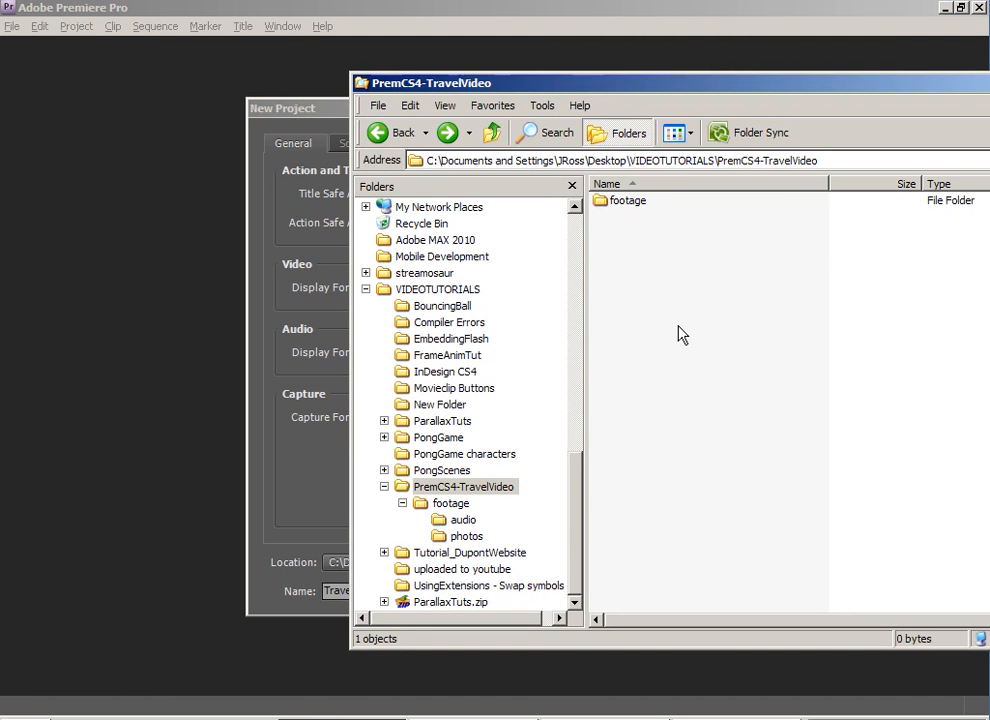
{"action": "left_click", "coordinate": [257, 300]}
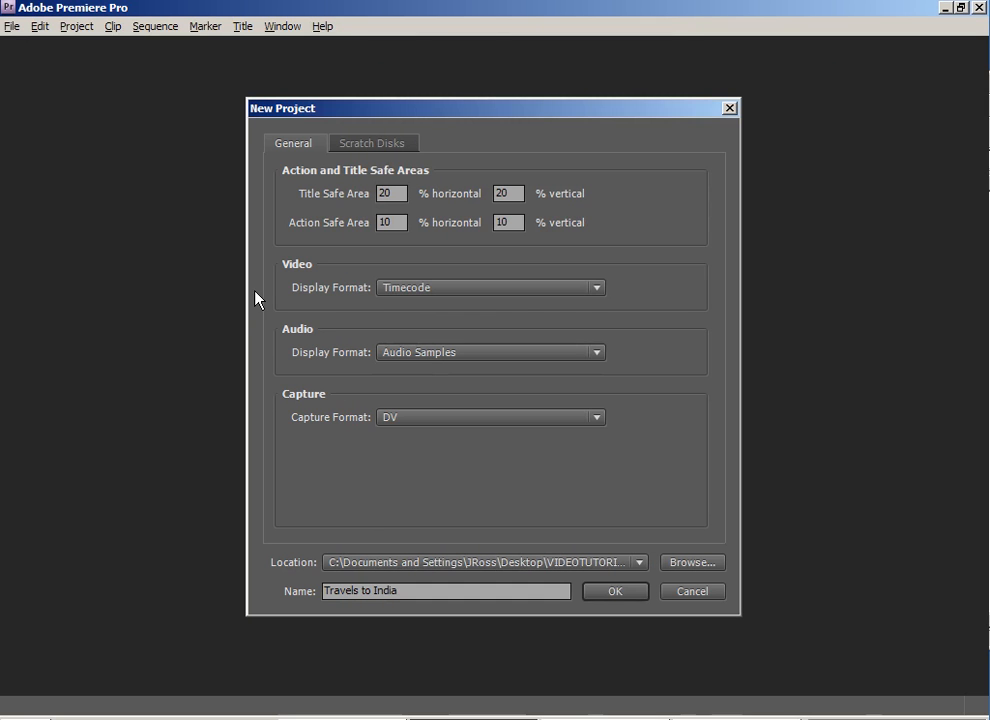
{"action": "left_click", "coordinate": [612, 591]}
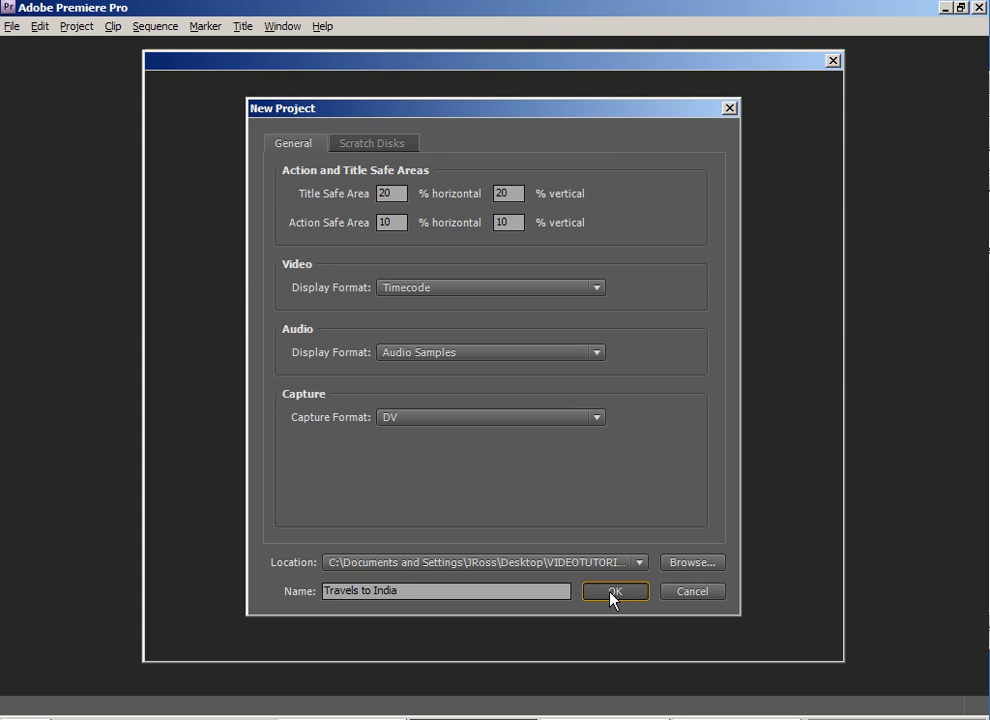
Switch to Windows Explorer and examine the project file and generated folders in PremCS4-TravelVideo, then return to the New Sequence dialog.
{"action": "key", "text": "alt+Tab"}
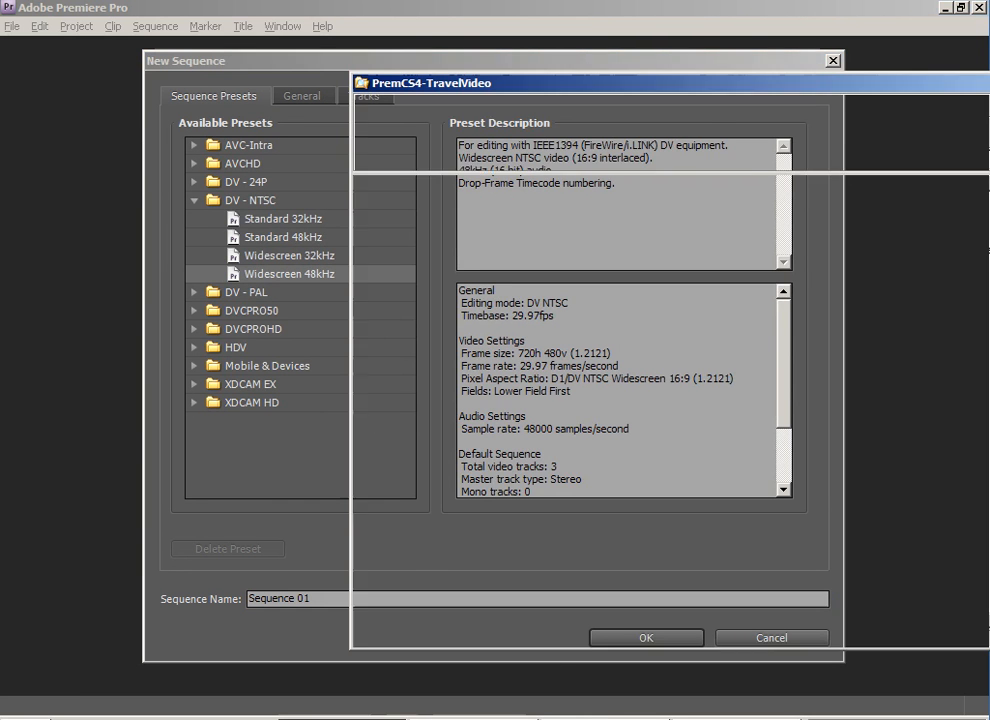
{"action": "left_click", "coordinate": [636, 252]}
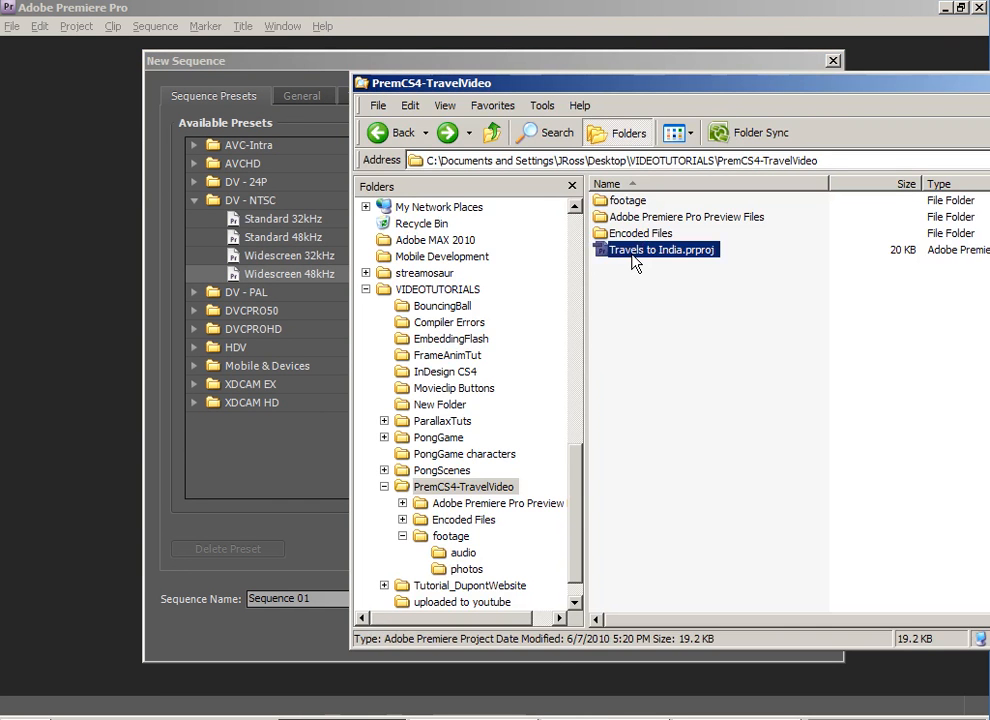
{"action": "left_click", "coordinate": [636, 234]}
{"action": "left_click", "coordinate": [633, 218], "text": "ctrl"}
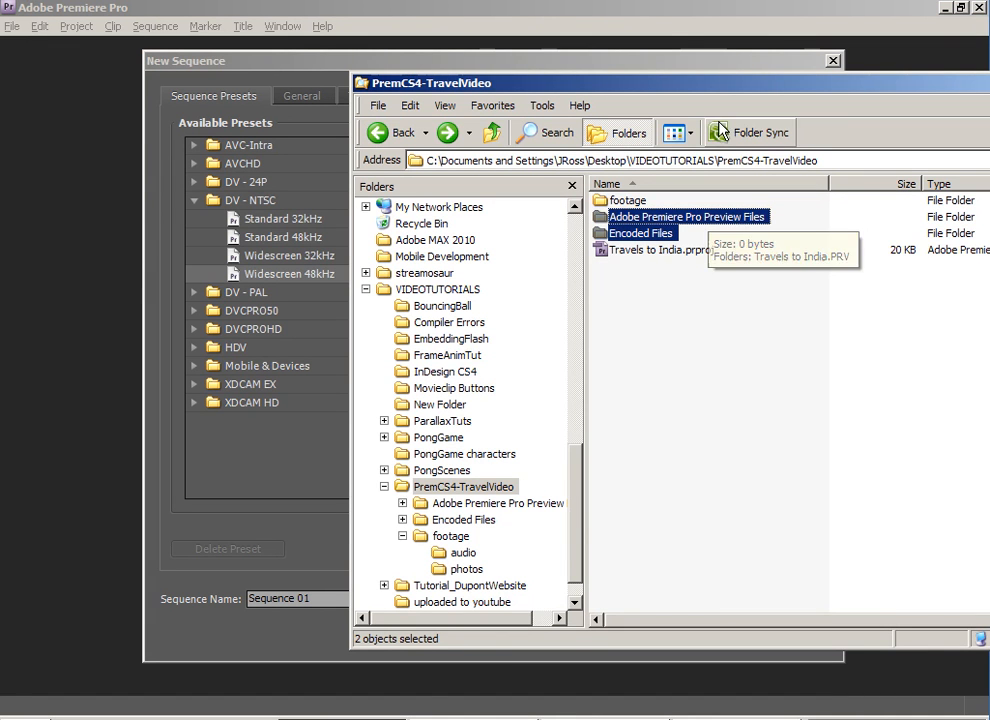
{"action": "left_click", "coordinate": [731, 64]}
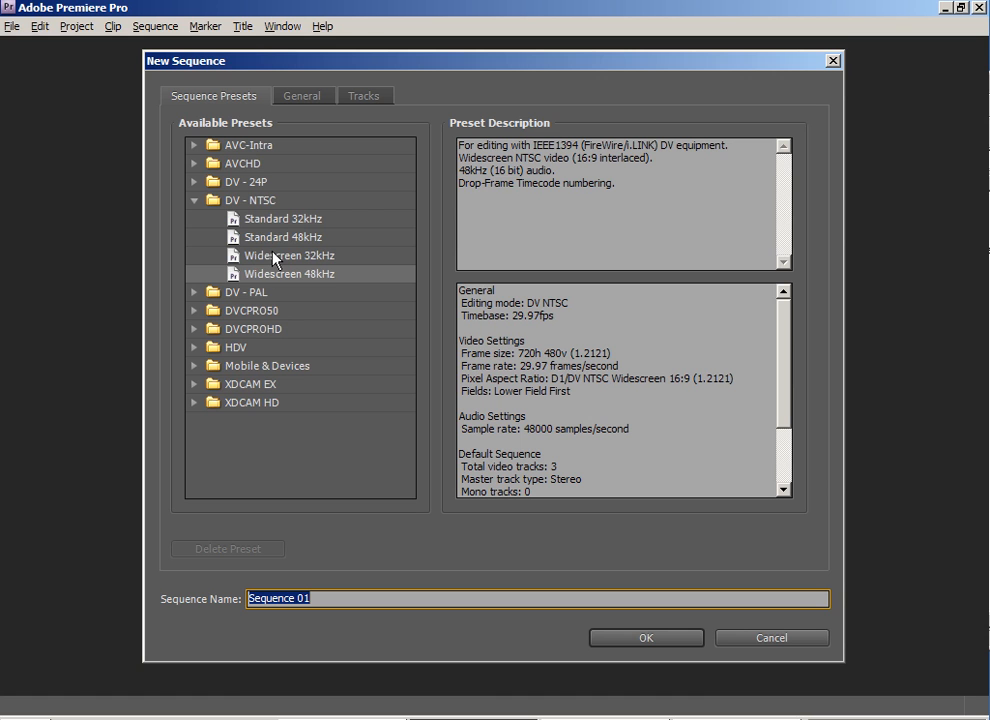
Examine the HDV and DVCPROHD groups of sequence presets.
{"action": "left_click", "coordinate": [245, 355]}
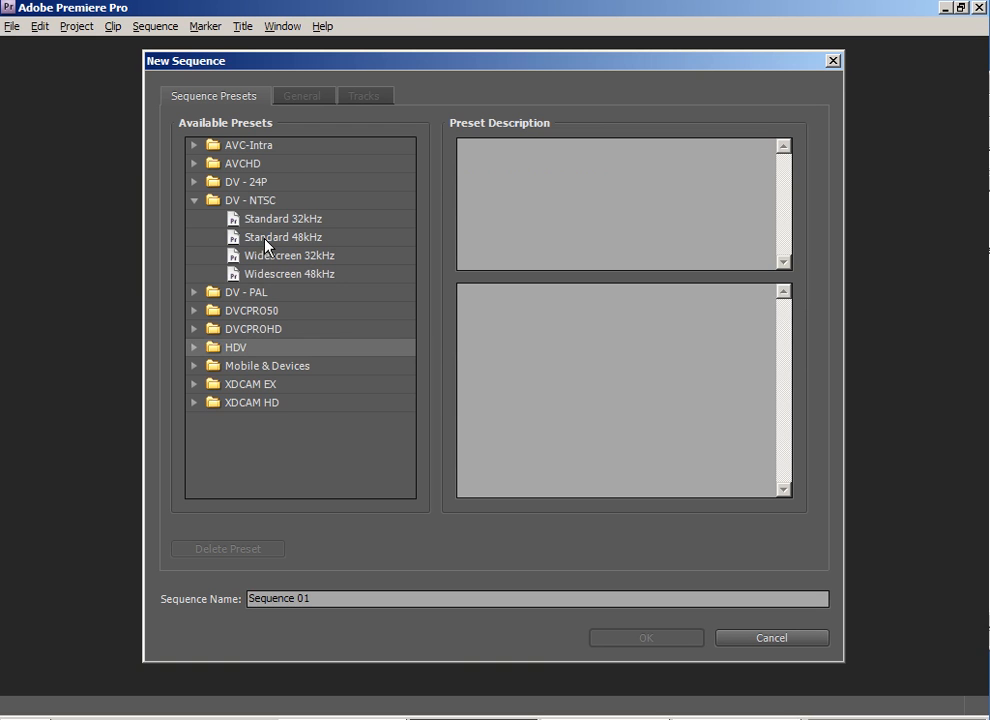
{"action": "left_click", "coordinate": [194, 348]}
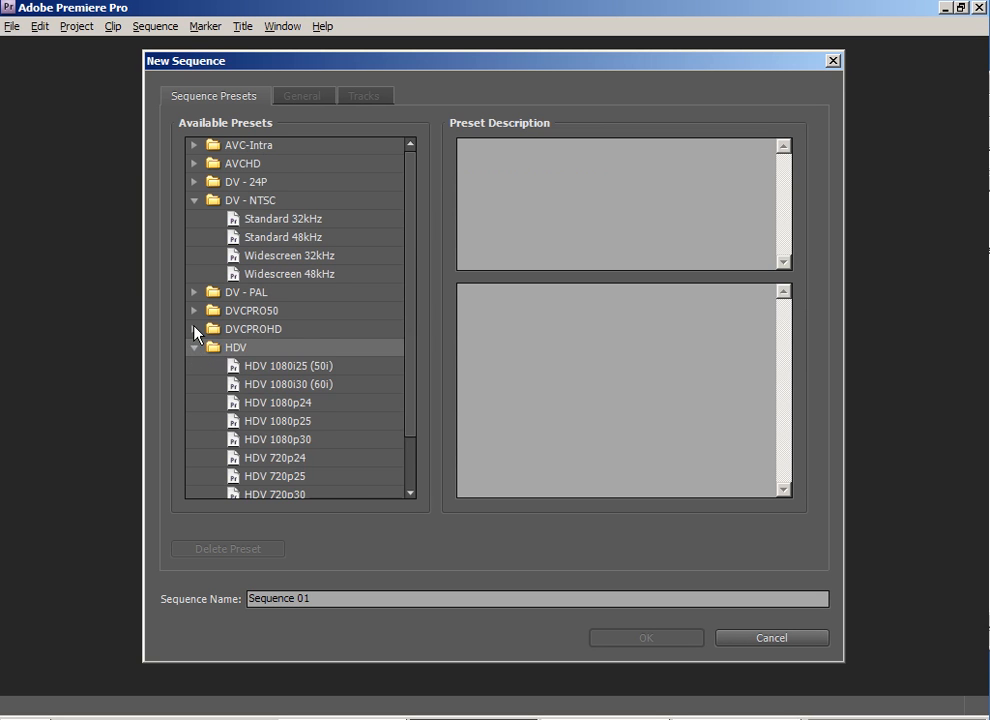
{"action": "left_click", "coordinate": [194, 328]}
{"action": "left_click", "coordinate": [194, 328]}
{"action": "left_click", "coordinate": [194, 348]}
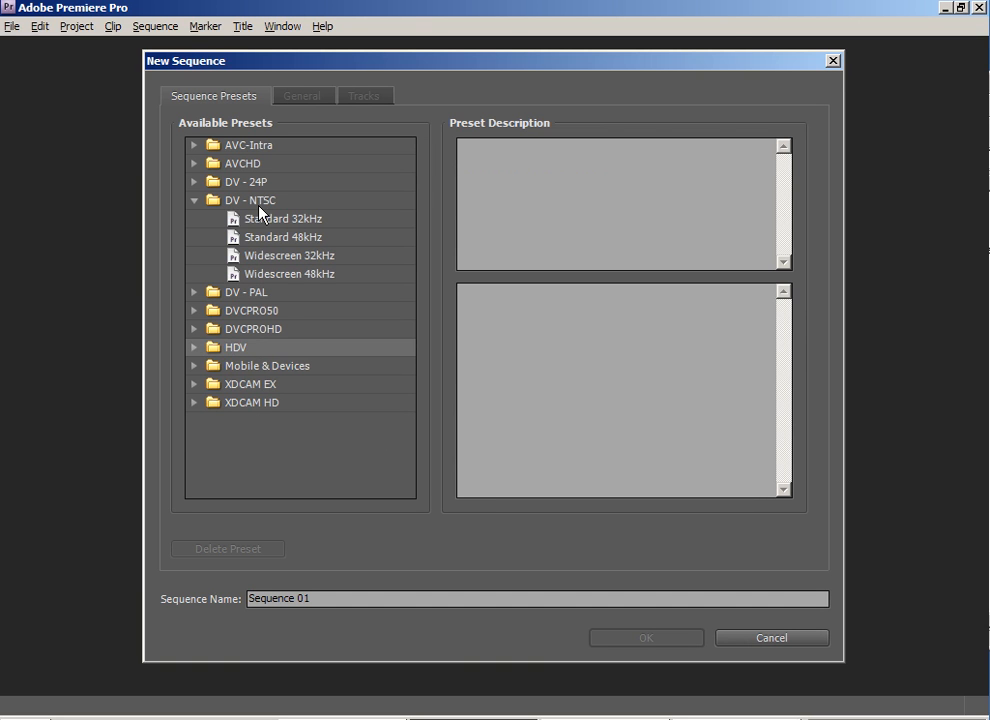
Create Sequence 01 with the DV - NTSC Widescreen 48kHz preset after reviewing its video and audio settings.
{"action": "left_click", "coordinate": [289, 275]}
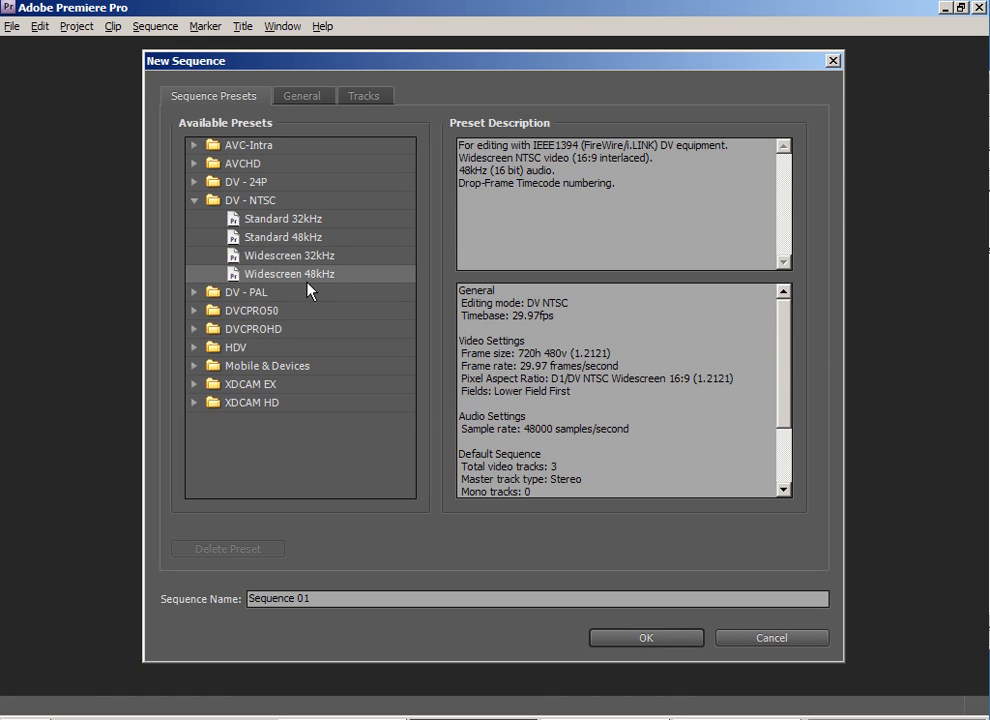
{"action": "left_click_drag", "start_coordinate": [518, 353], "coordinate": [543, 400]}
{"action": "left_click", "coordinate": [632, 426]}
{"action": "scroll", "coordinate": [641, 442], "scroll_direction": "up", "scroll_amount": 3}
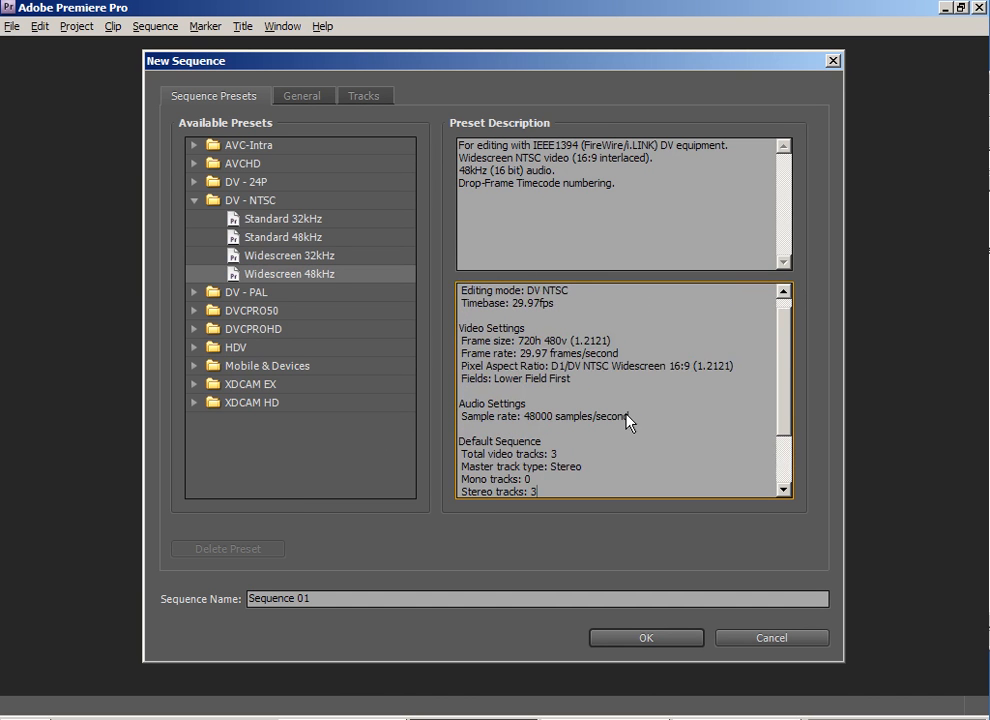
{"action": "left_click_drag", "start_coordinate": [516, 341], "coordinate": [601, 347]}
{"action": "left_click", "coordinate": [631, 328]}
{"action": "left_click", "coordinate": [645, 638]}
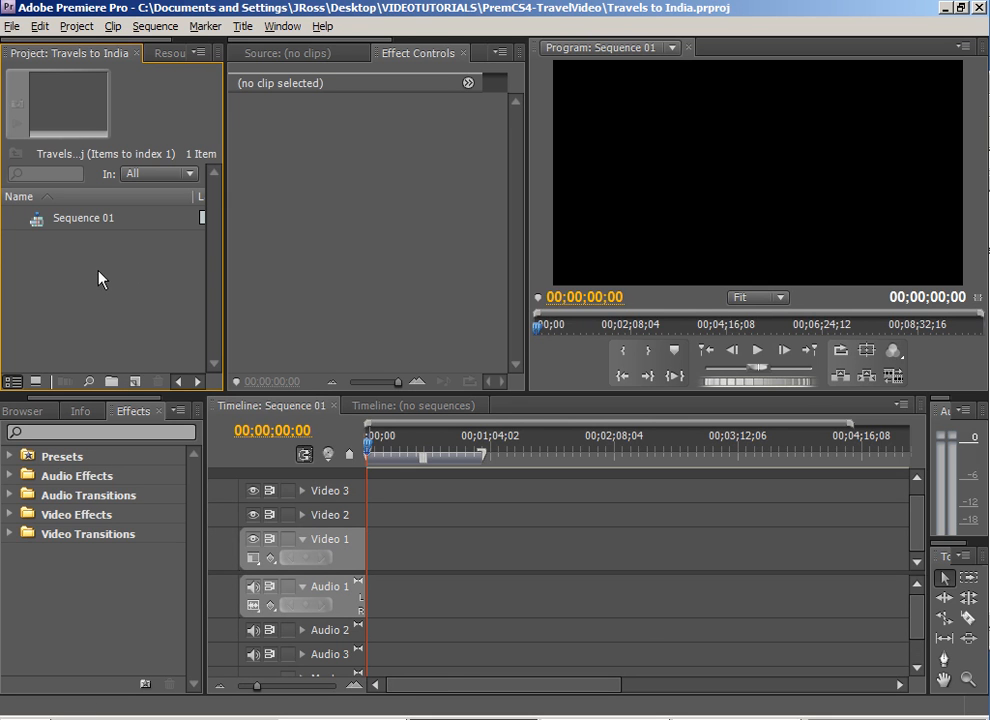
{"action": "left_click", "coordinate": [134, 381]}
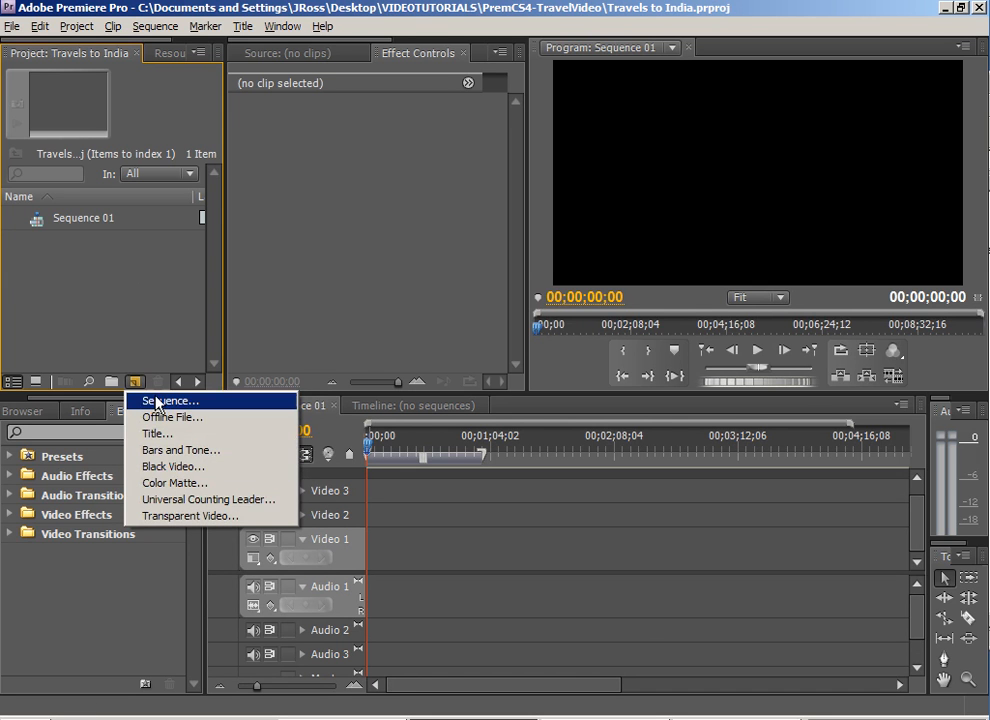
{"action": "left_click", "coordinate": [128, 343]}
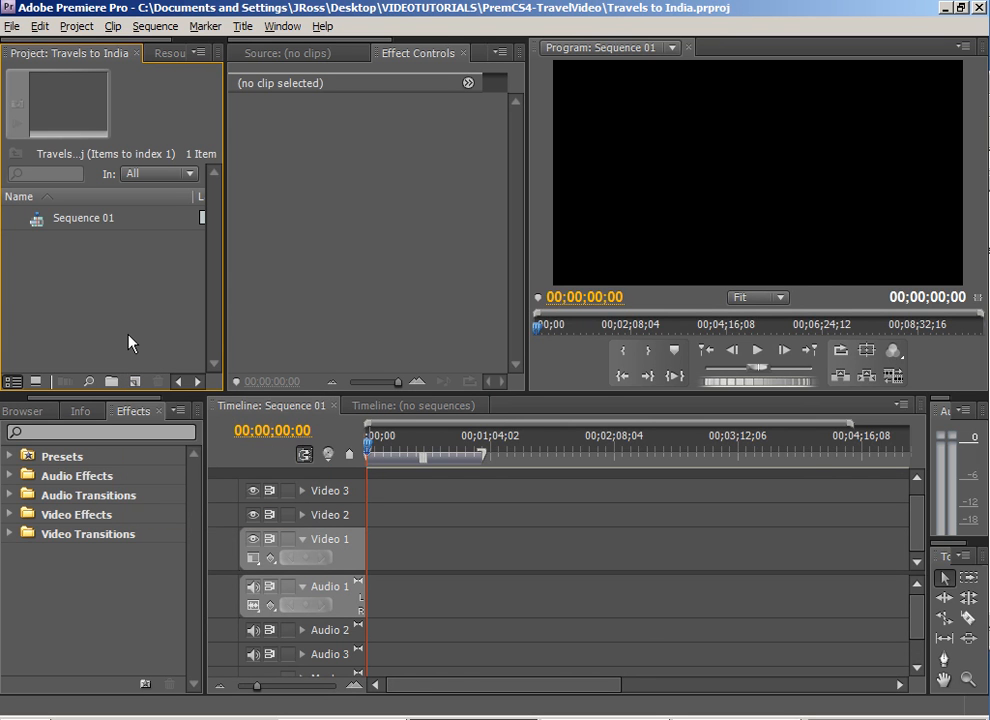
Import the image Architectural_Wonder,_Taj_Mahal,_India.jpg from the photos folder into the project.
{"action": "right_click", "coordinate": [78, 285]}
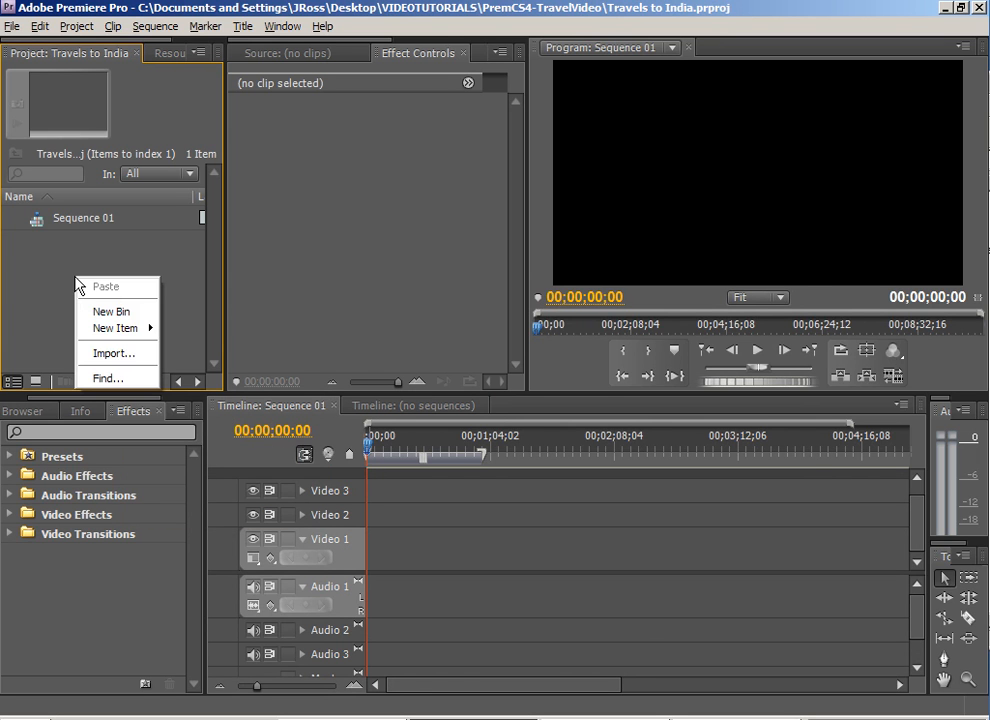
{"action": "left_click", "coordinate": [117, 355]}
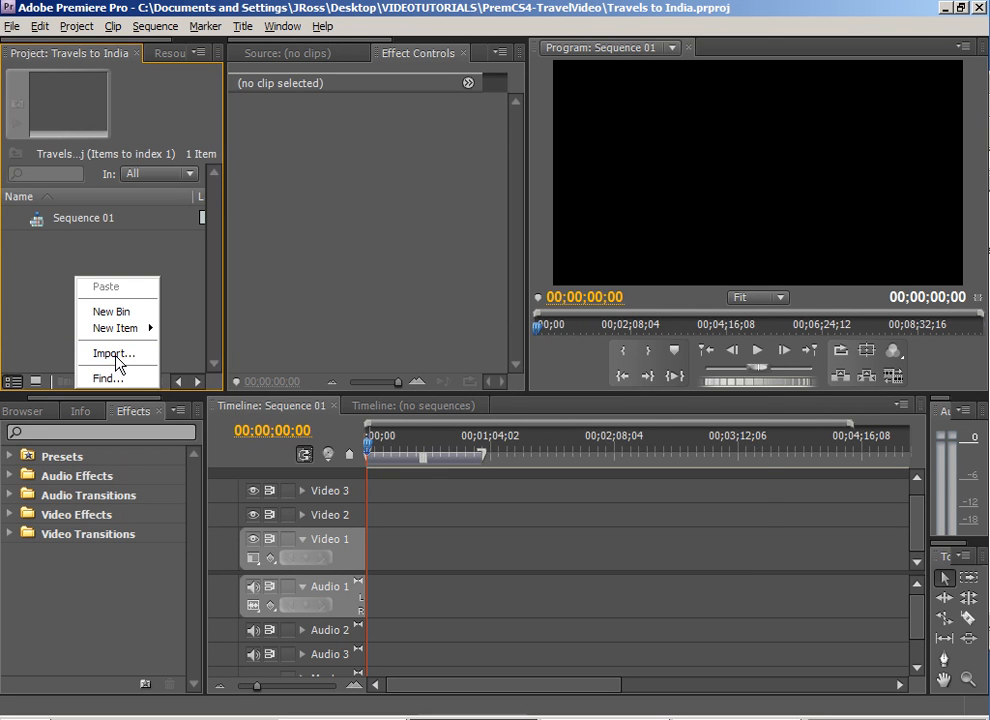
{"action": "left_click", "coordinate": [115, 355]}
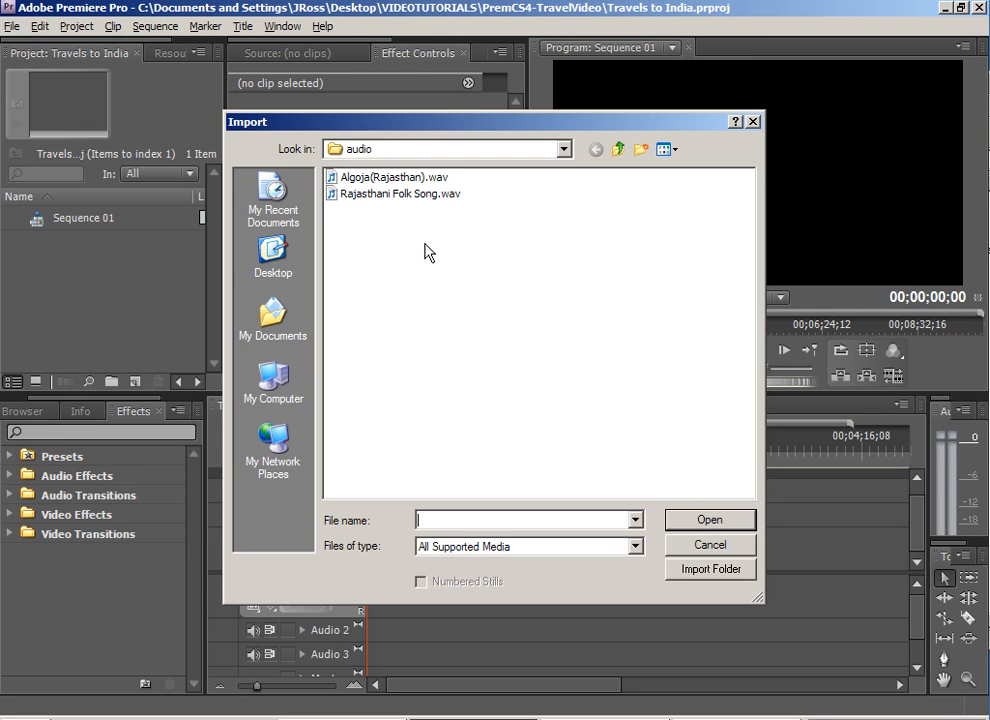
{"action": "key", "text": "BackSpace"}
{"action": "double_click", "coordinate": [350, 194]}
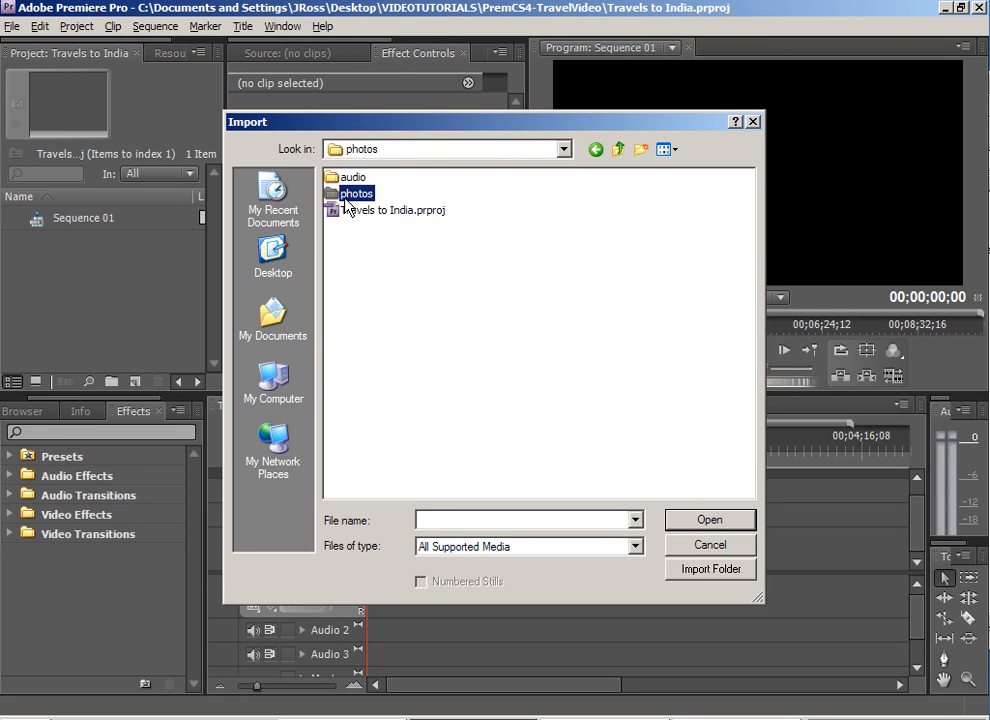
{"action": "left_click", "coordinate": [350, 178]}
{"action": "left_click", "coordinate": [710, 520]}
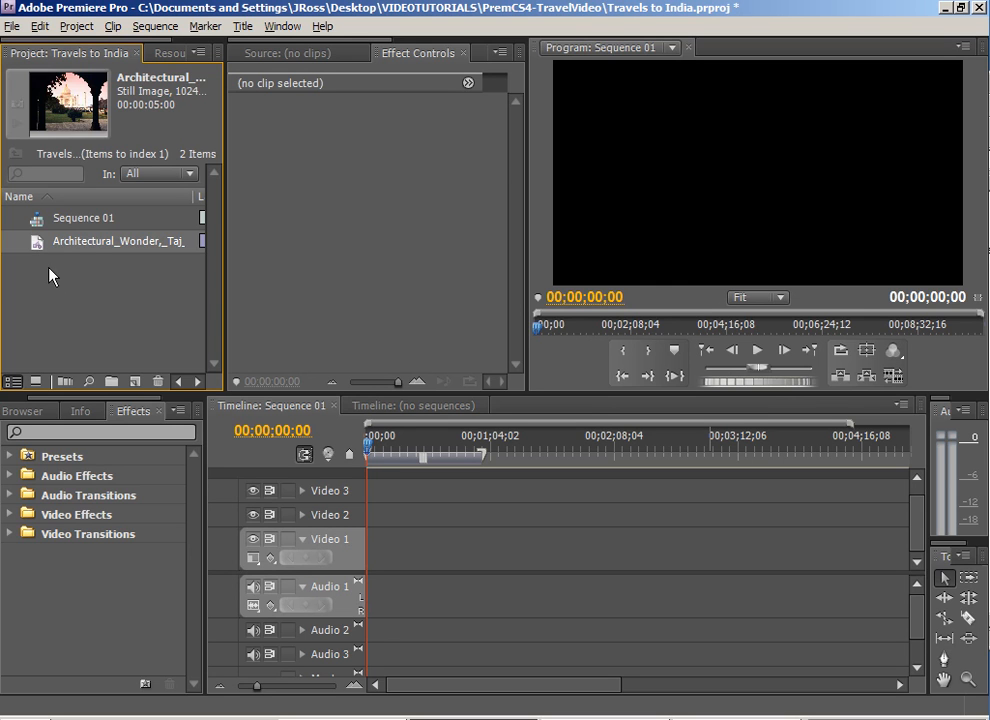
Create a bin named footage at the project's top level and move the imported Taj Mahal image into it.
{"action": "left_click", "coordinate": [82, 338]}
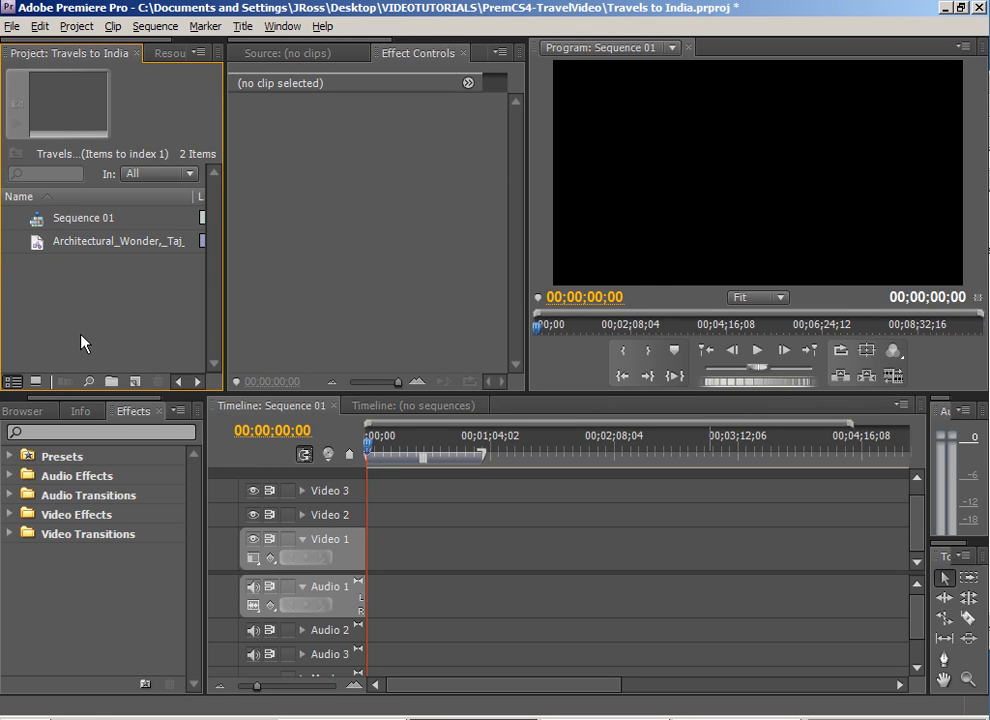
{"action": "left_click", "coordinate": [112, 382]}
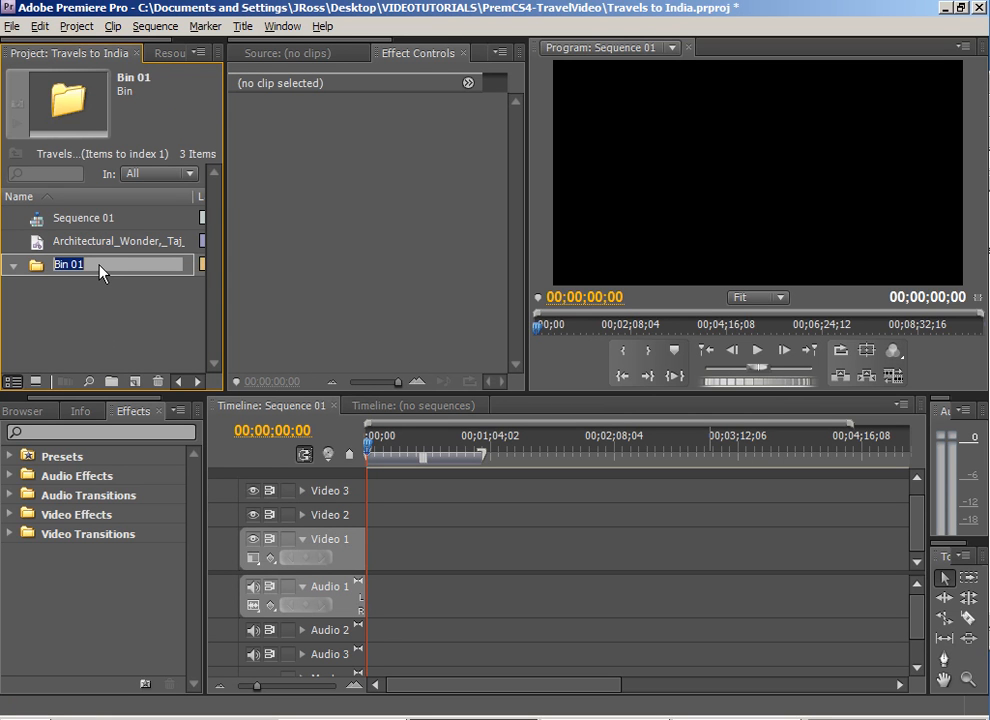
{"action": "type", "text": "footage"}
{"action": "key", "text": "Return"}
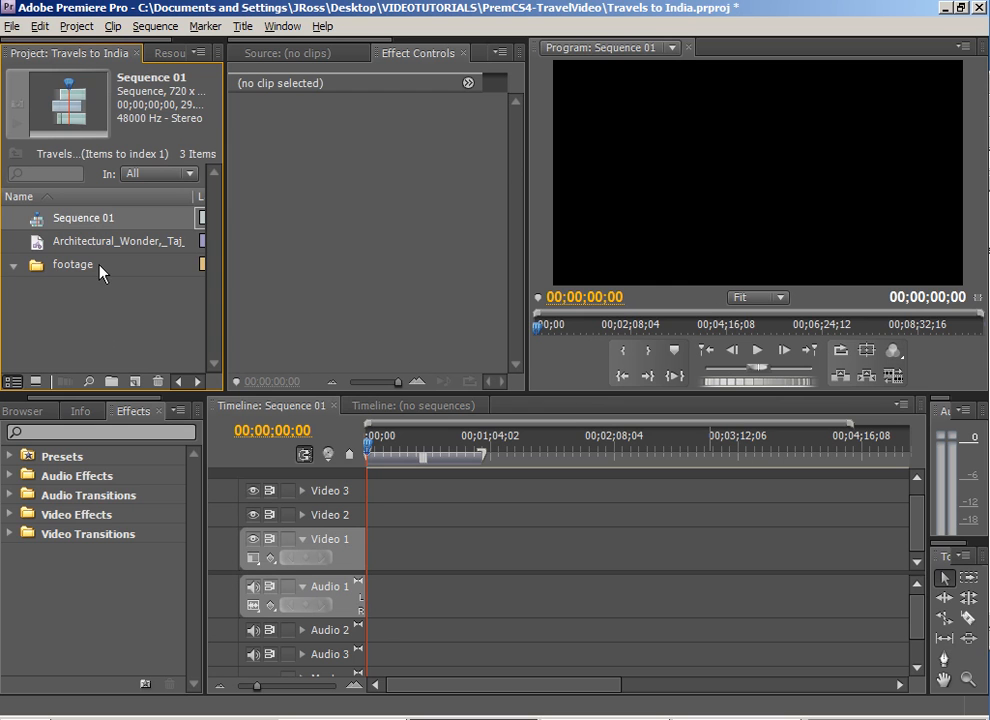
{"action": "left_click_drag", "start_coordinate": [38, 243], "coordinate": [35, 271]}
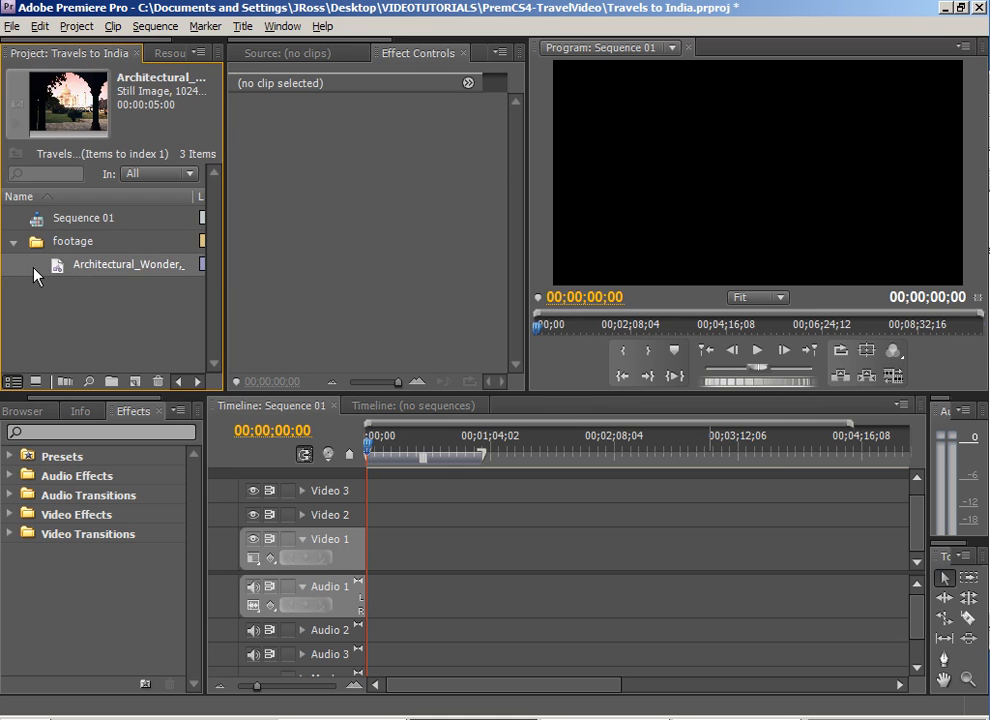
Import the whole photos folder from Windows Explorer's footage folder and nest it inside the footage bin.
{"action": "left_click", "coordinate": [387, 714]}
{"action": "double_click", "coordinate": [600, 203]}
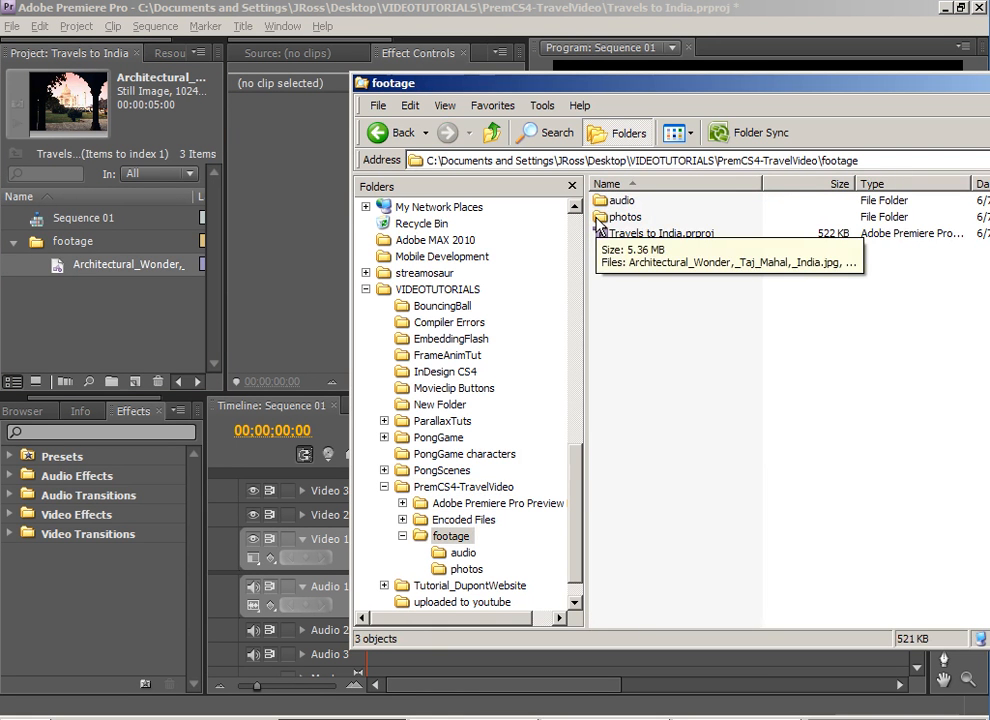
{"action": "left_click", "coordinate": [600, 218]}
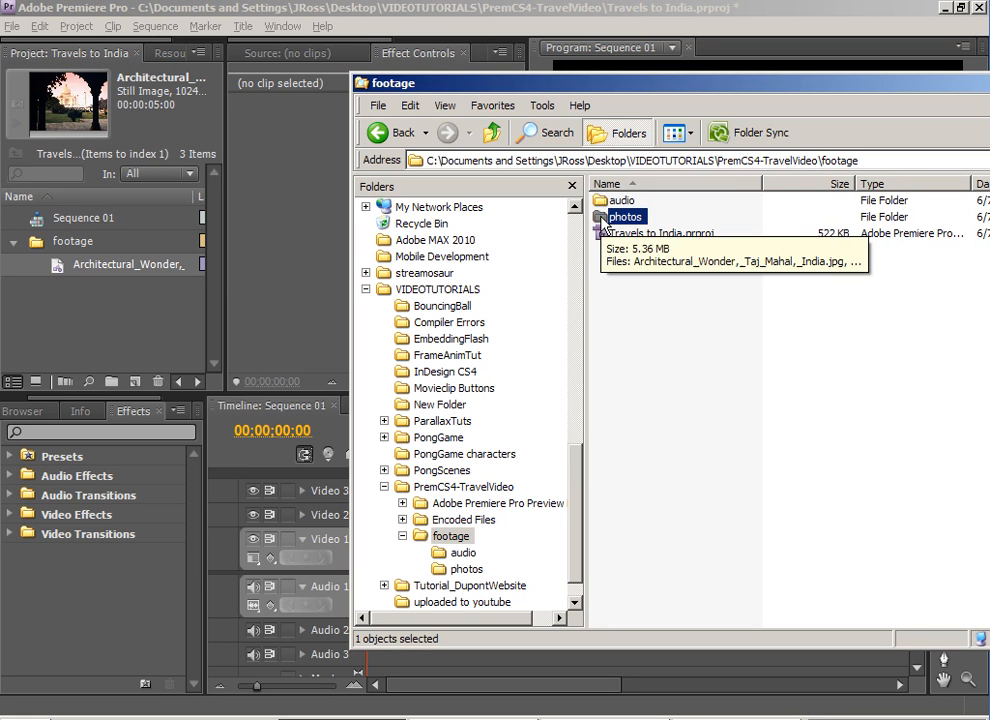
{"action": "left_click_drag", "start_coordinate": [601, 218], "coordinate": [115, 306]}
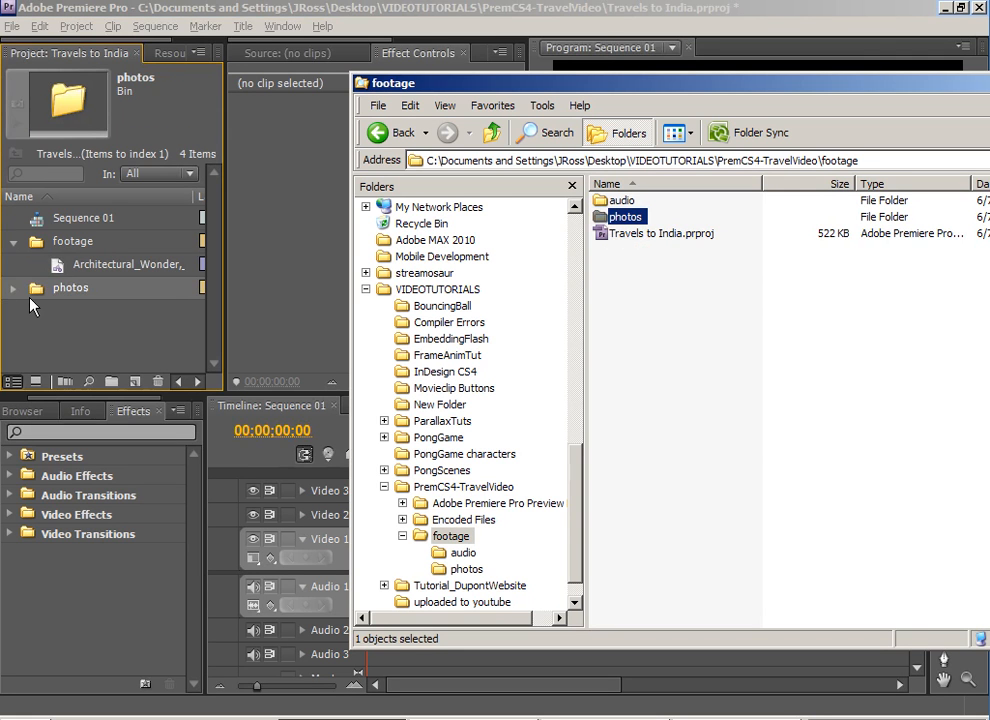
{"action": "left_click", "coordinate": [13, 288]}
{"action": "left_click", "coordinate": [13, 288]}
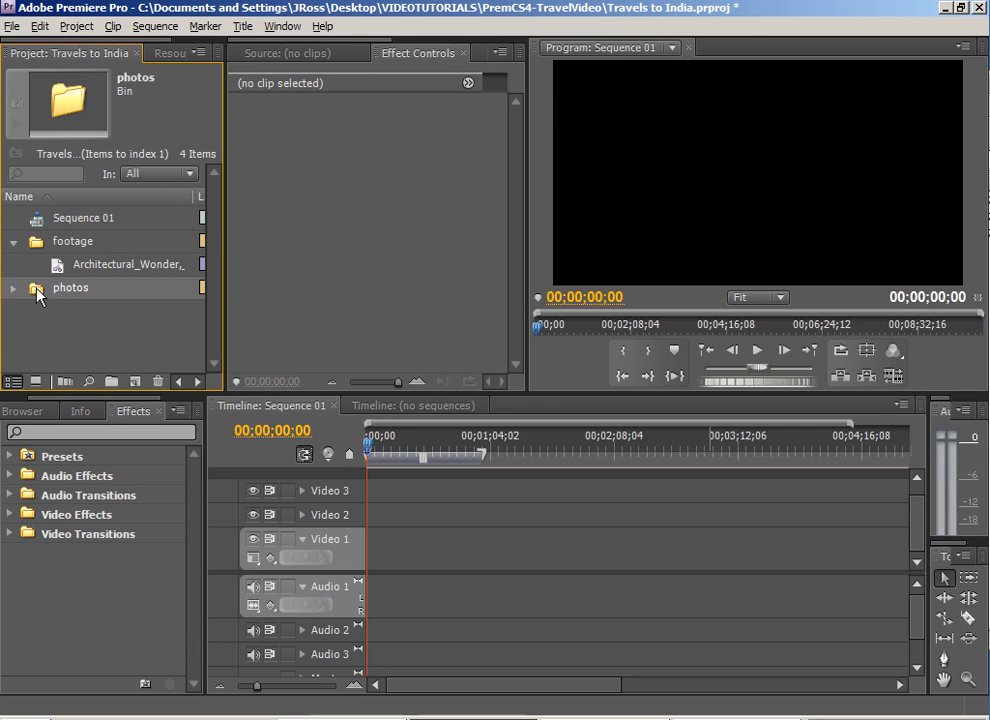
{"action": "left_click_drag", "start_coordinate": [40, 290], "coordinate": [37, 248]}
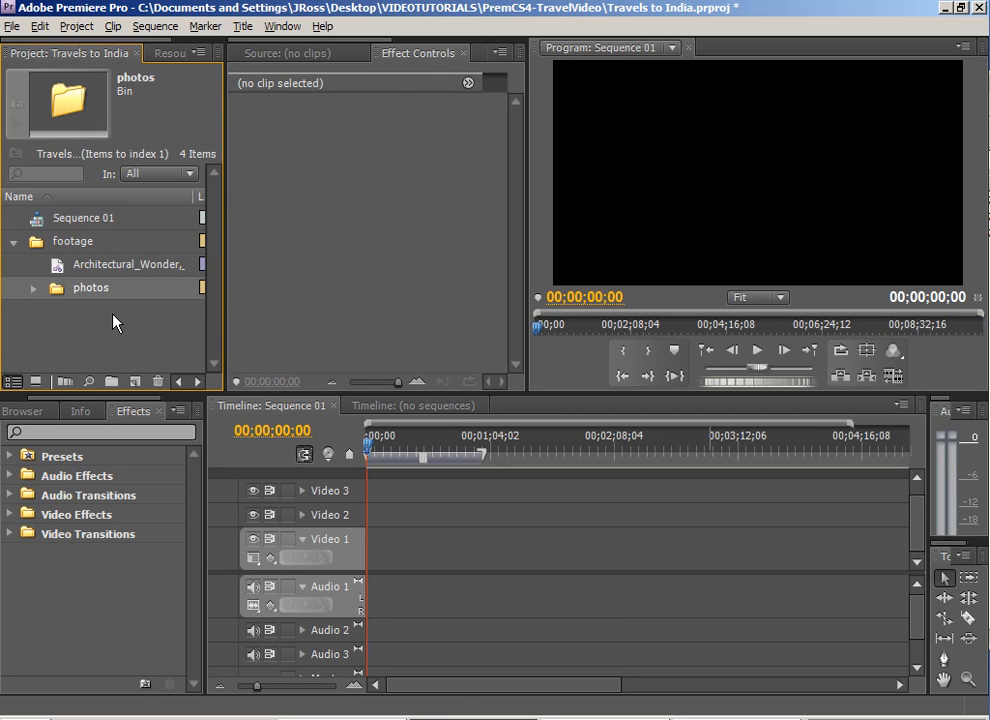
Import the whole footage folder from Windows Explorer at the project's top level, bringing in the entire Travels to India project it contains.
{"action": "left_click", "coordinate": [370, 718]}
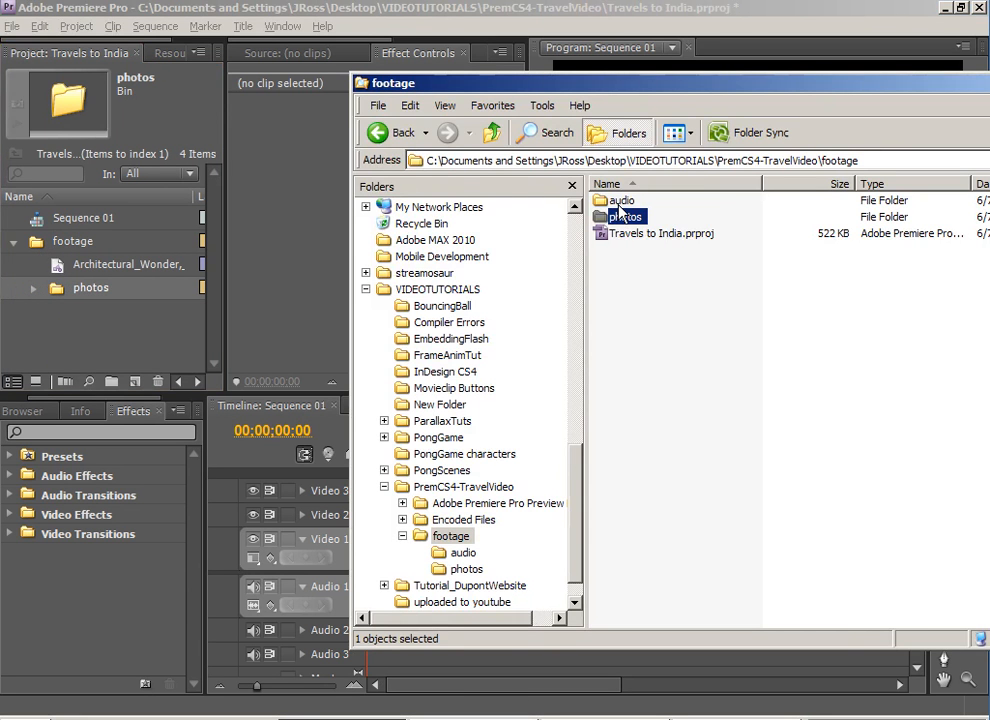
{"action": "left_click_drag", "start_coordinate": [448, 536], "coordinate": [55, 347]}
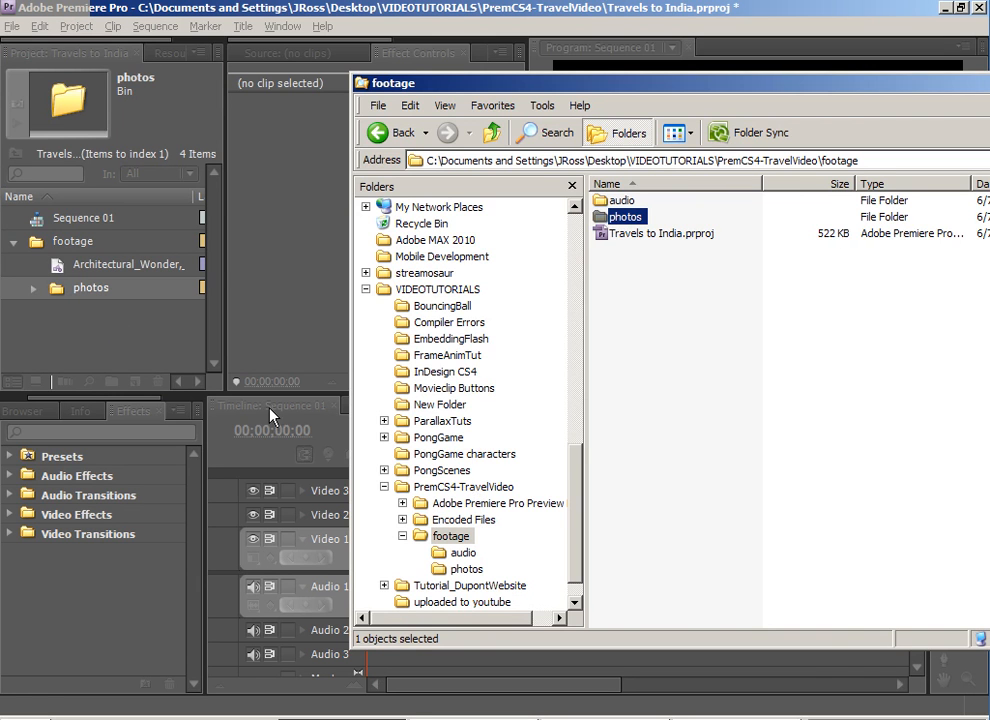
{"action": "left_click", "coordinate": [84, 307]}
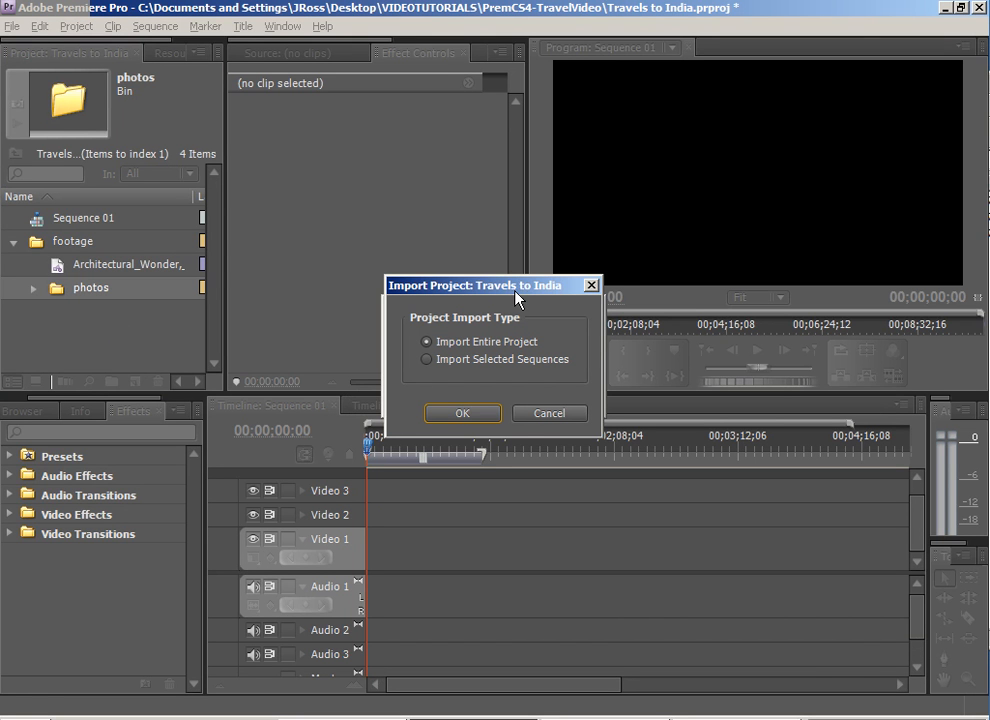
{"action": "left_click", "coordinate": [466, 419]}
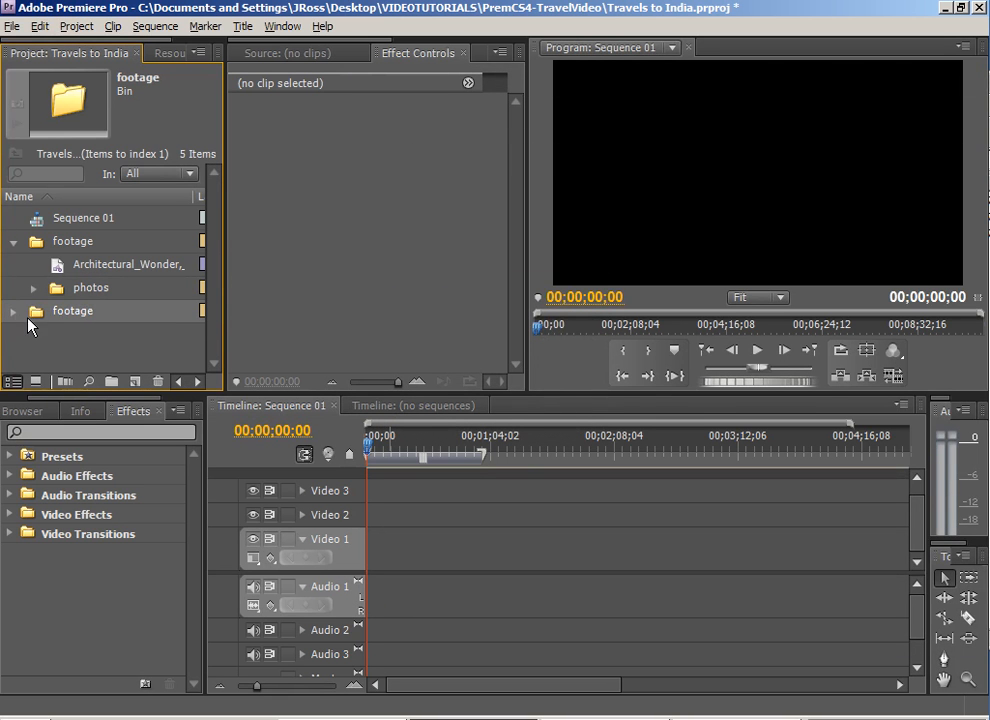
Review the contents of the second footage bin, including its Travels to India bin, and delete that duplicate footage bin.
{"action": "left_click", "coordinate": [13, 311]}
{"action": "left_click", "coordinate": [100, 334]}
{"action": "left_click", "coordinate": [104, 334]}
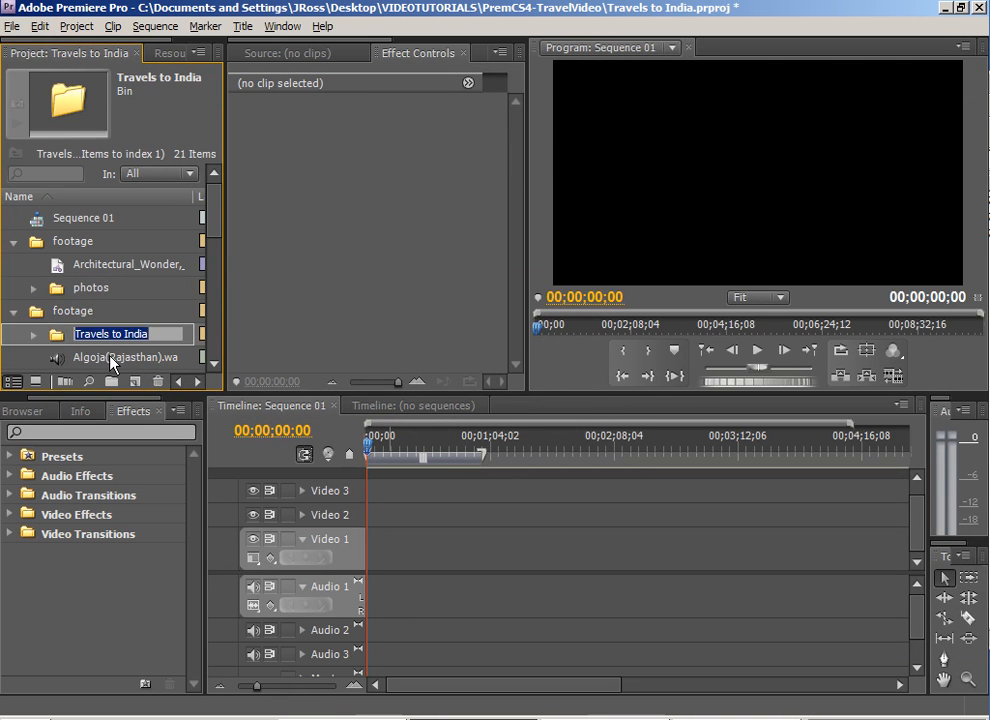
{"action": "scroll", "coordinate": [110, 360], "scroll_direction": "down", "scroll_amount": 2}
{"action": "scroll", "coordinate": [112, 345], "scroll_direction": "down", "scroll_amount": 3}
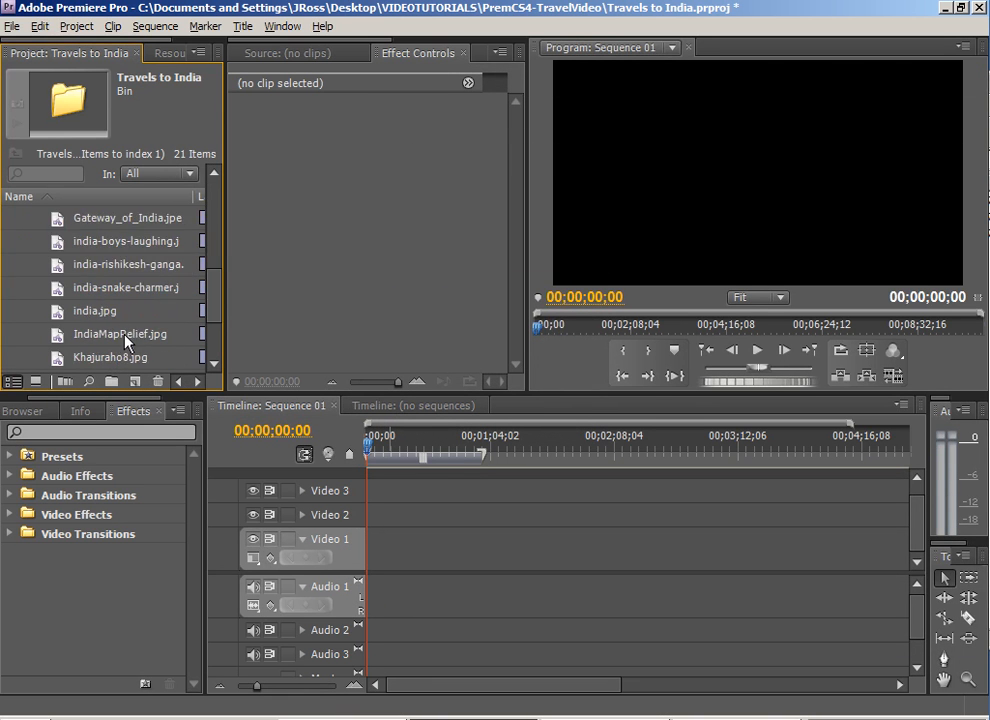
{"action": "scroll", "coordinate": [125, 343], "scroll_direction": "up", "scroll_amount": 3}
{"action": "left_click", "coordinate": [86, 290]}
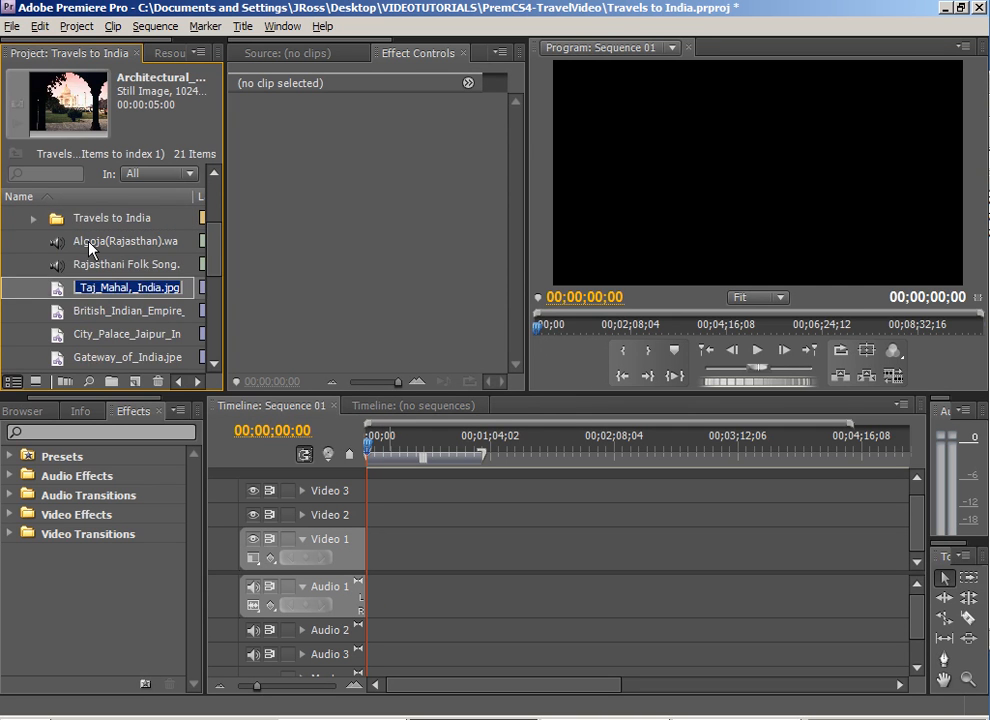
{"action": "scroll", "coordinate": [89, 250], "scroll_direction": "up", "scroll_amount": 2}
{"action": "left_click", "coordinate": [30, 288]}
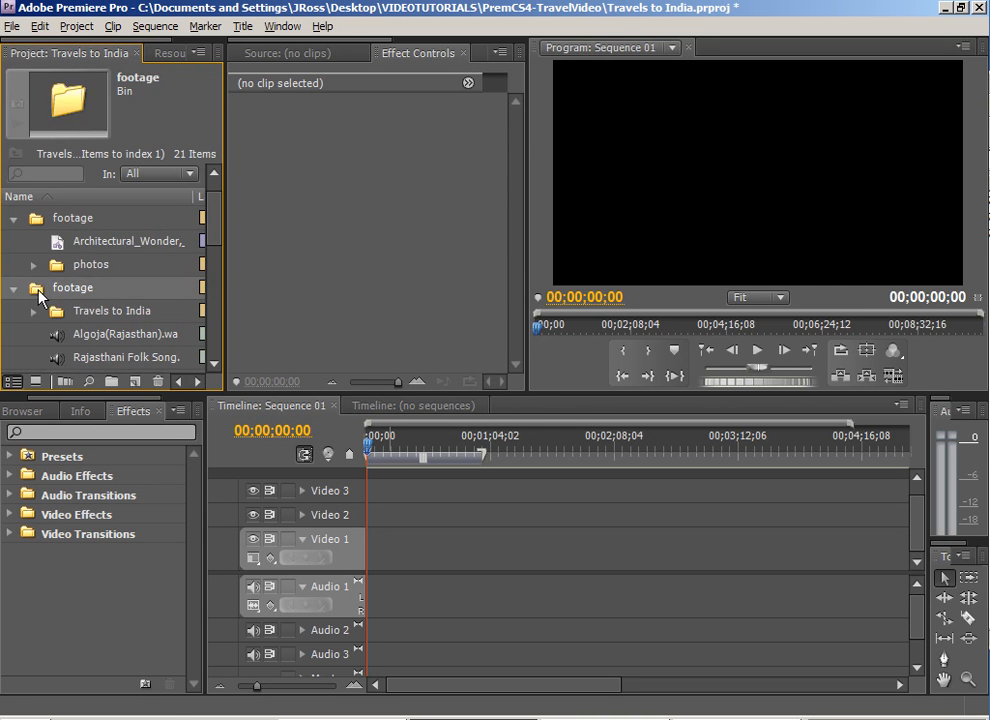
{"action": "left_click", "coordinate": [160, 385]}
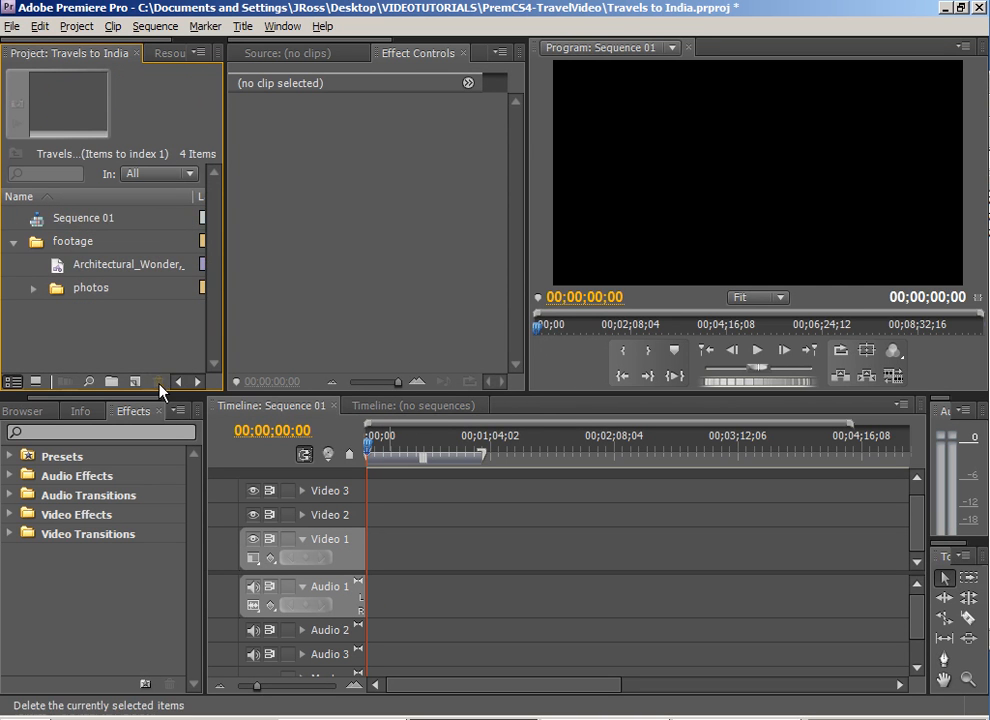
Import the audio folder from Windows Explorer, nest it inside the footage bin and check the contents of the photos and audio bins.
{"action": "left_click", "coordinate": [349, 717]}
{"action": "left_click_drag", "start_coordinate": [604, 200], "coordinate": [371, 300]}
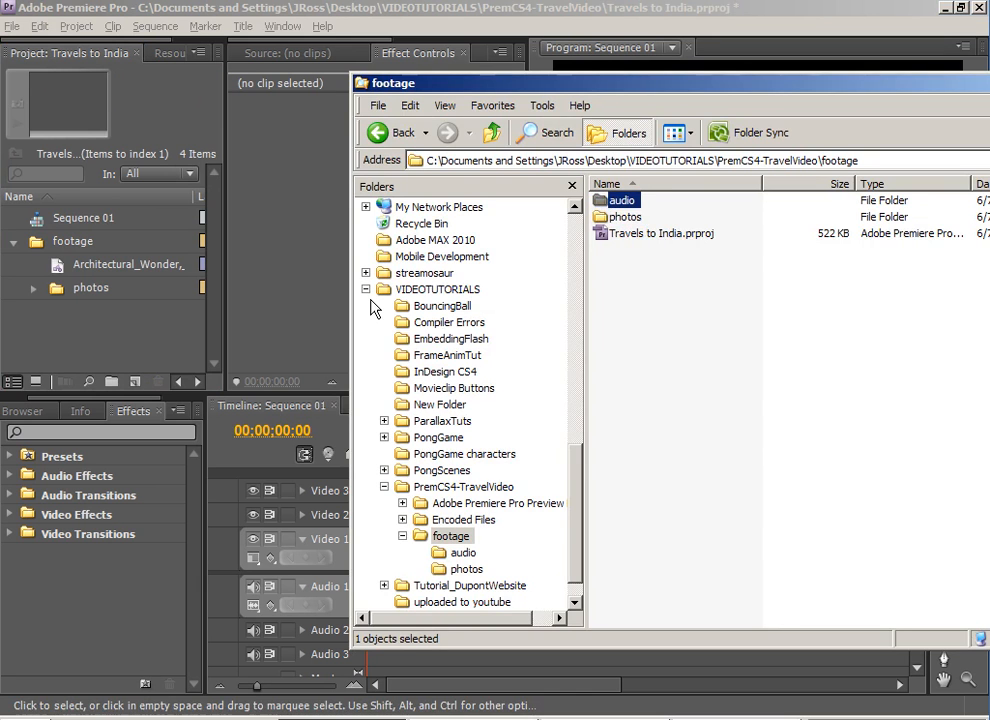
{"action": "left_click_drag", "start_coordinate": [597, 201], "coordinate": [64, 347]}
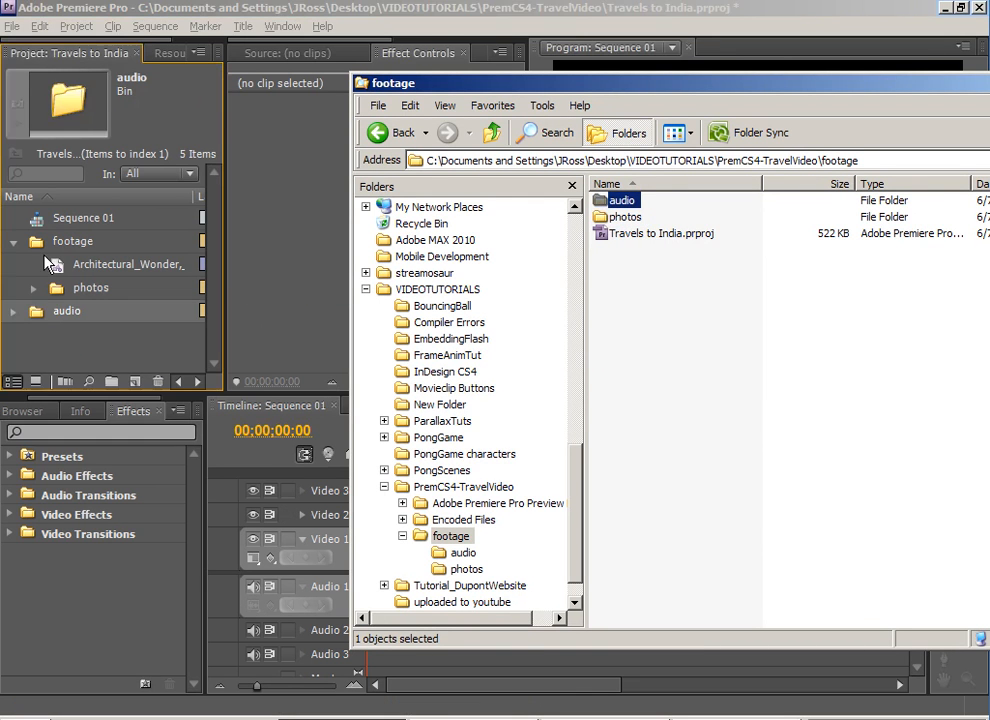
{"action": "left_click_drag", "start_coordinate": [35, 312], "coordinate": [38, 243]}
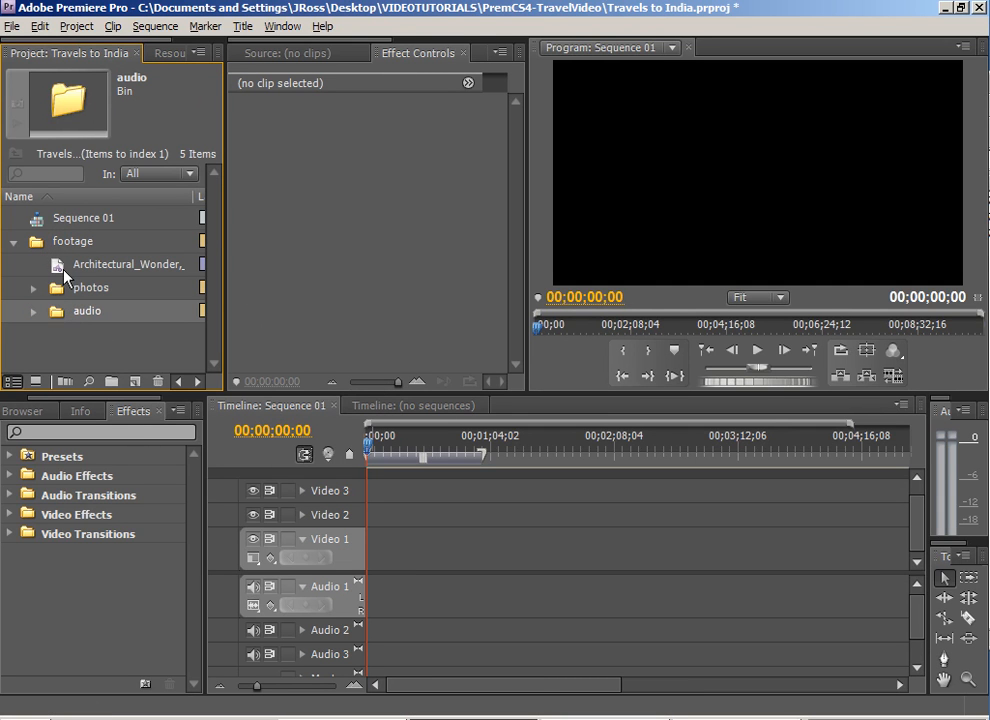
{"action": "left_click", "coordinate": [33, 289]}
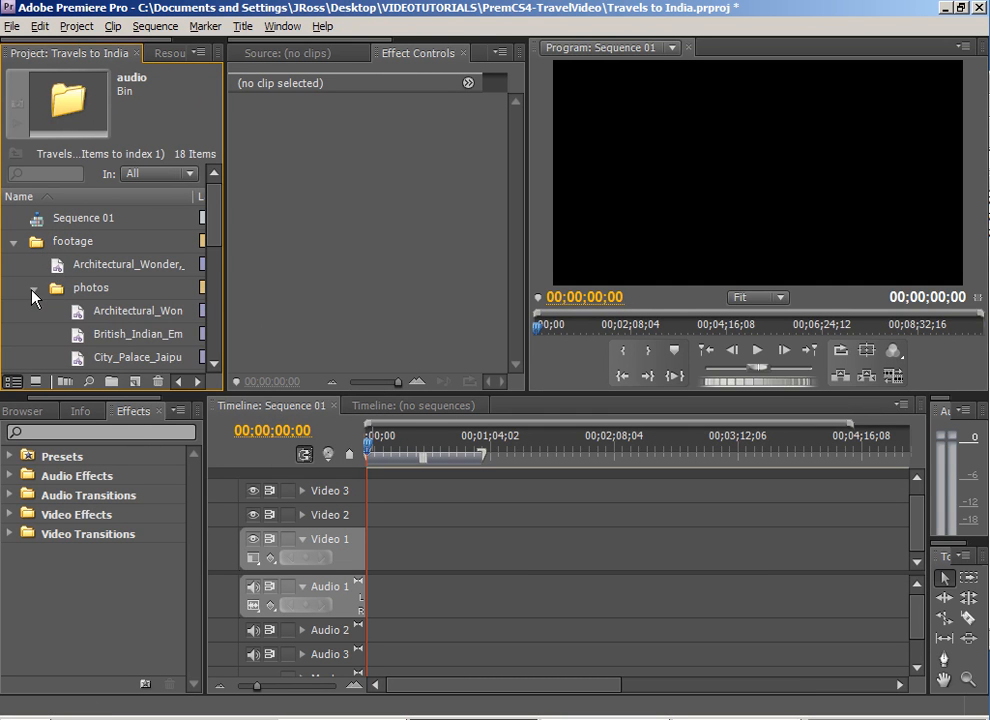
{"action": "left_click", "coordinate": [33, 289]}
{"action": "left_click", "coordinate": [33, 312]}
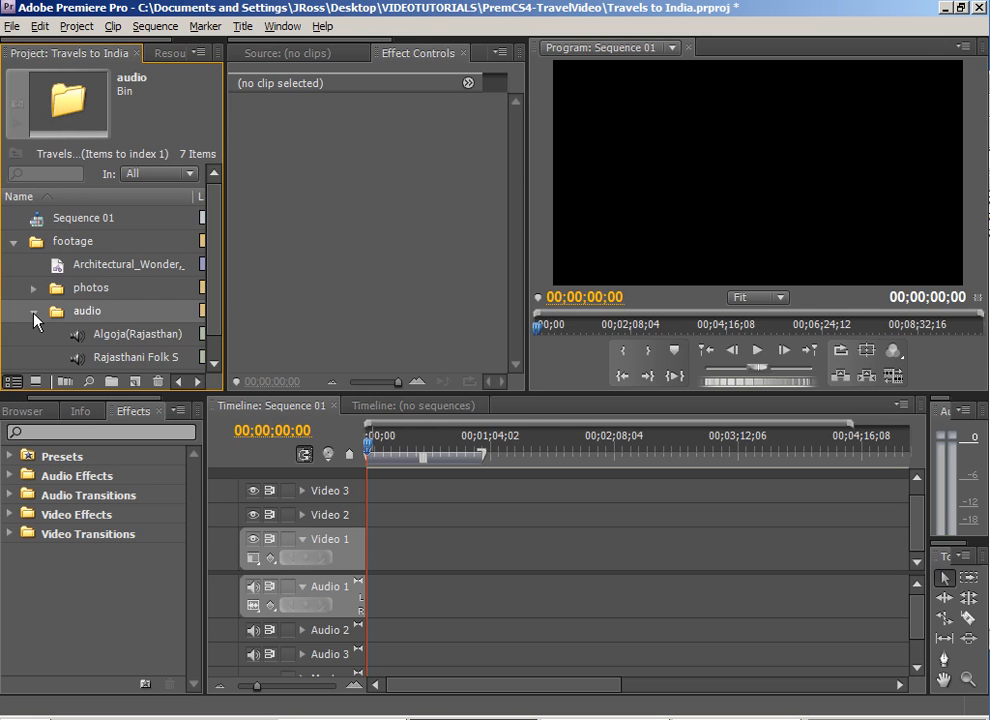
{"action": "left_click", "coordinate": [33, 312]}
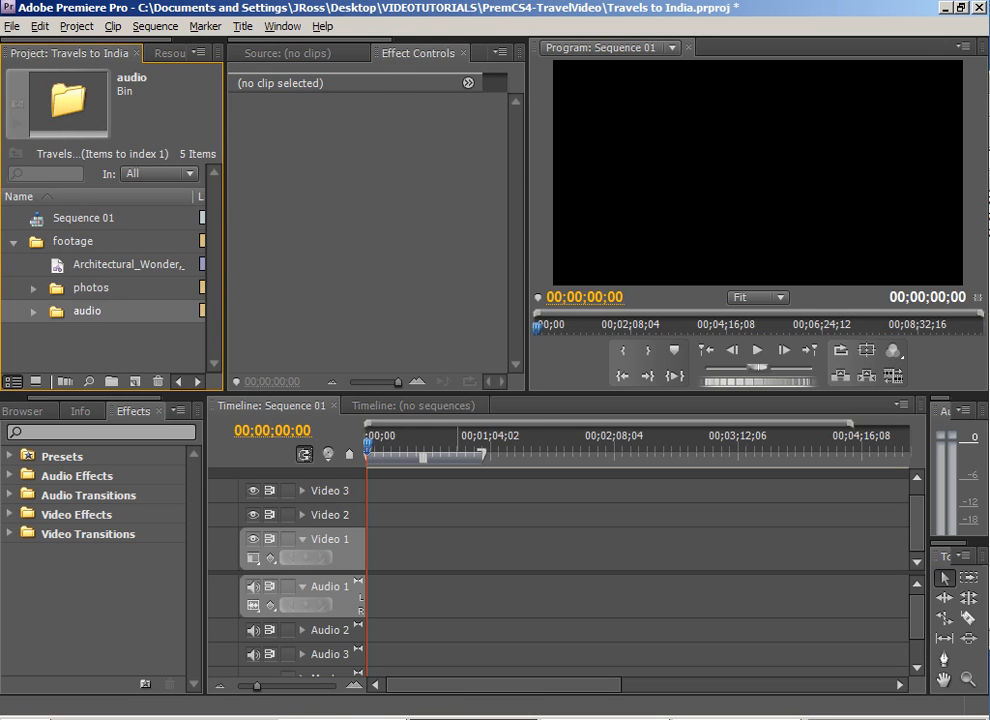
Delete the loose Architectural_Wonder Taj Mahal image directly inside the footage bin and save the project.
{"action": "left_click", "coordinate": [715, 718]}
{"action": "left_click", "coordinate": [652, 236]}
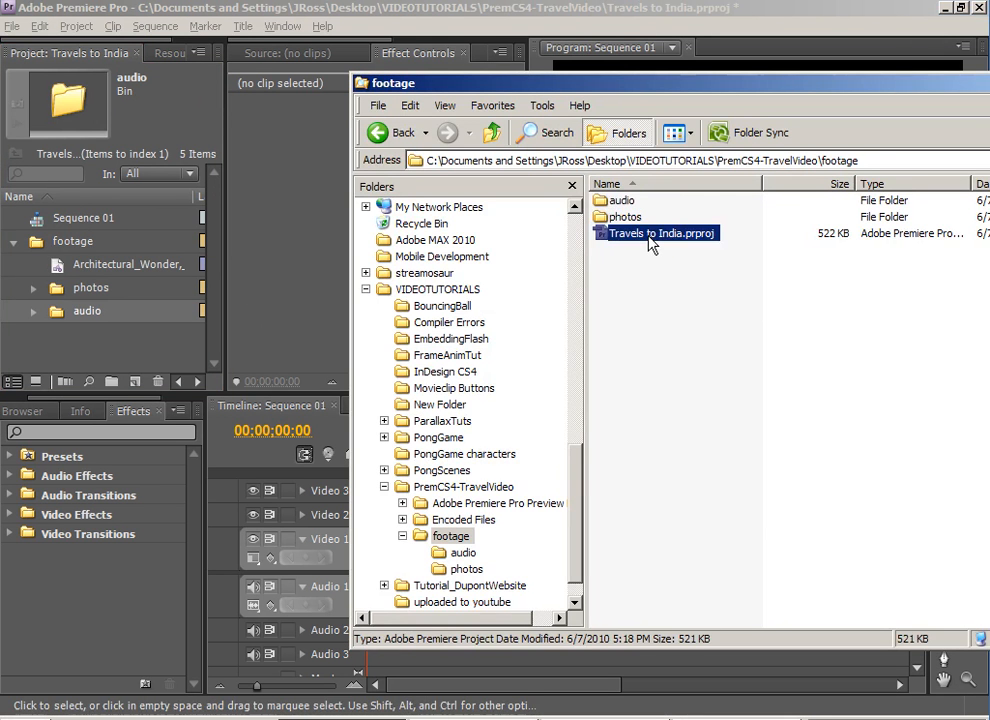
{"action": "left_click", "coordinate": [72, 356]}
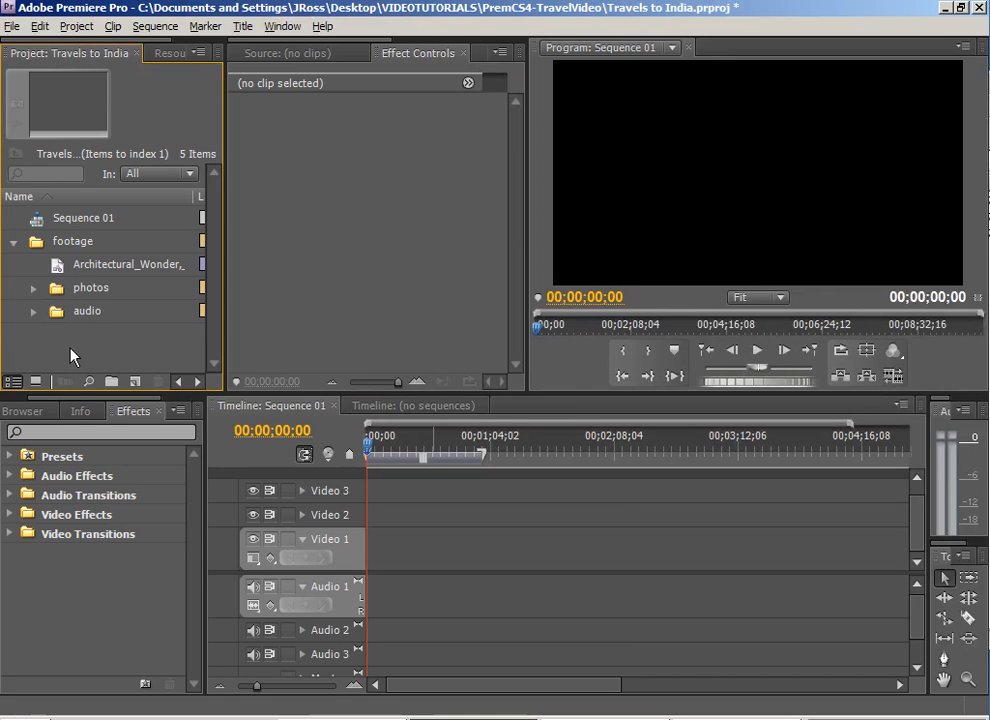
{"action": "left_click", "coordinate": [58, 264]}
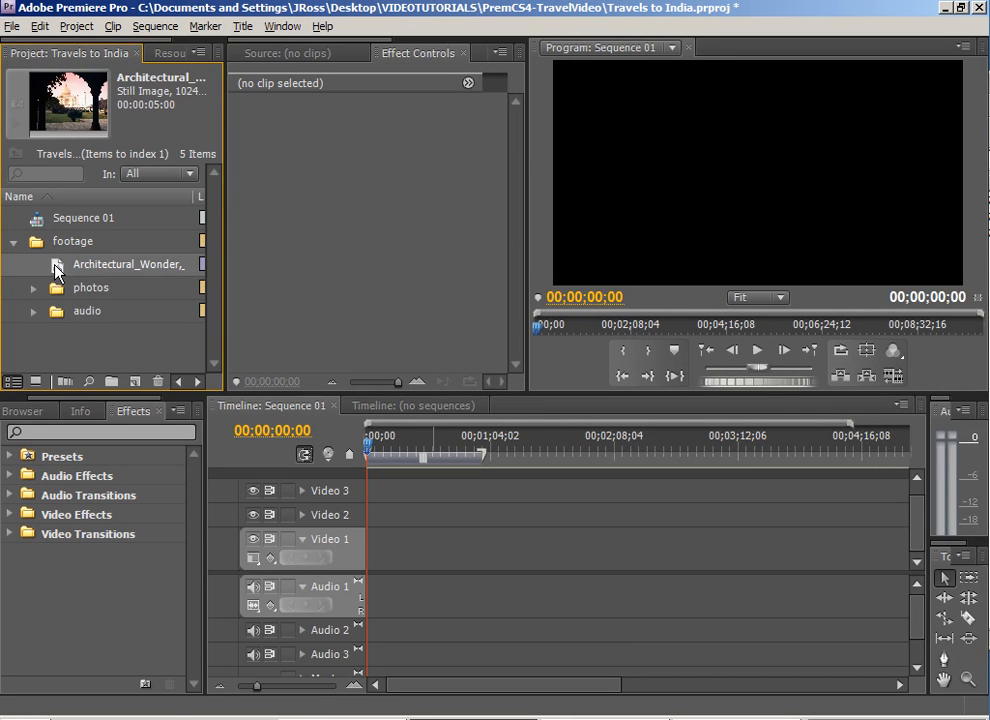
{"action": "left_click", "coordinate": [158, 381]}
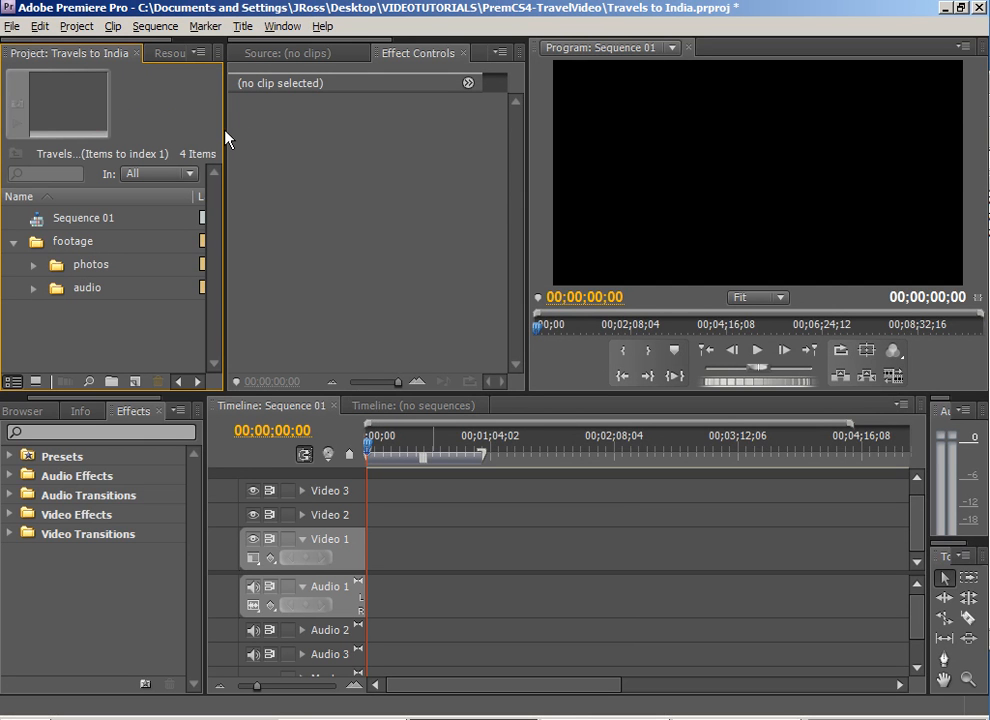
{"action": "left_click", "coordinate": [12, 26]}
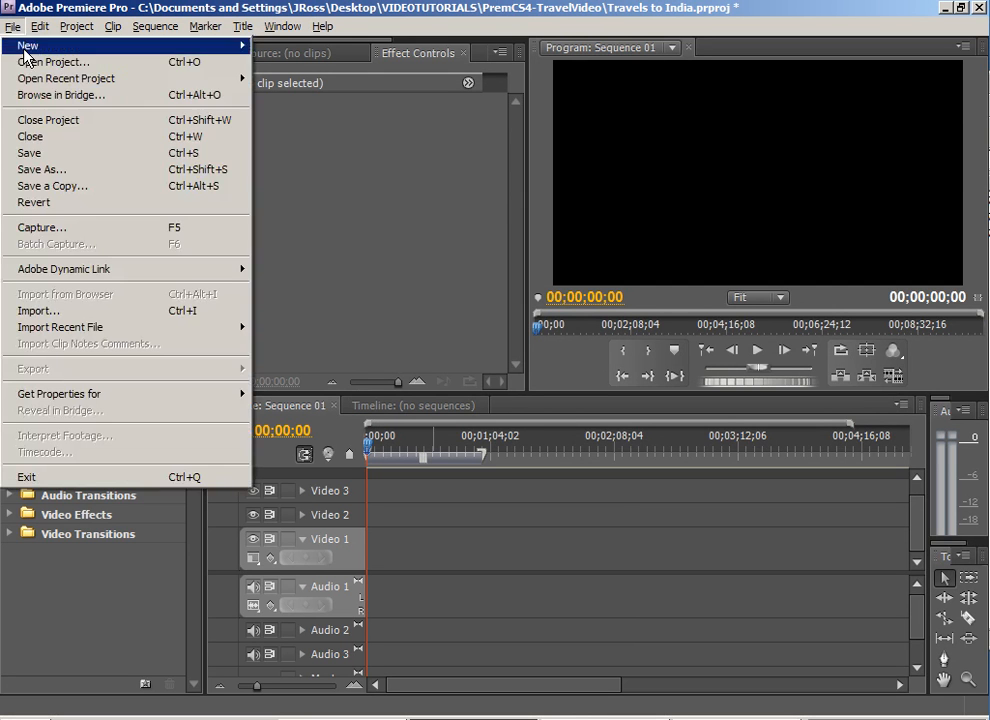
{"action": "left_click", "coordinate": [40, 155]}
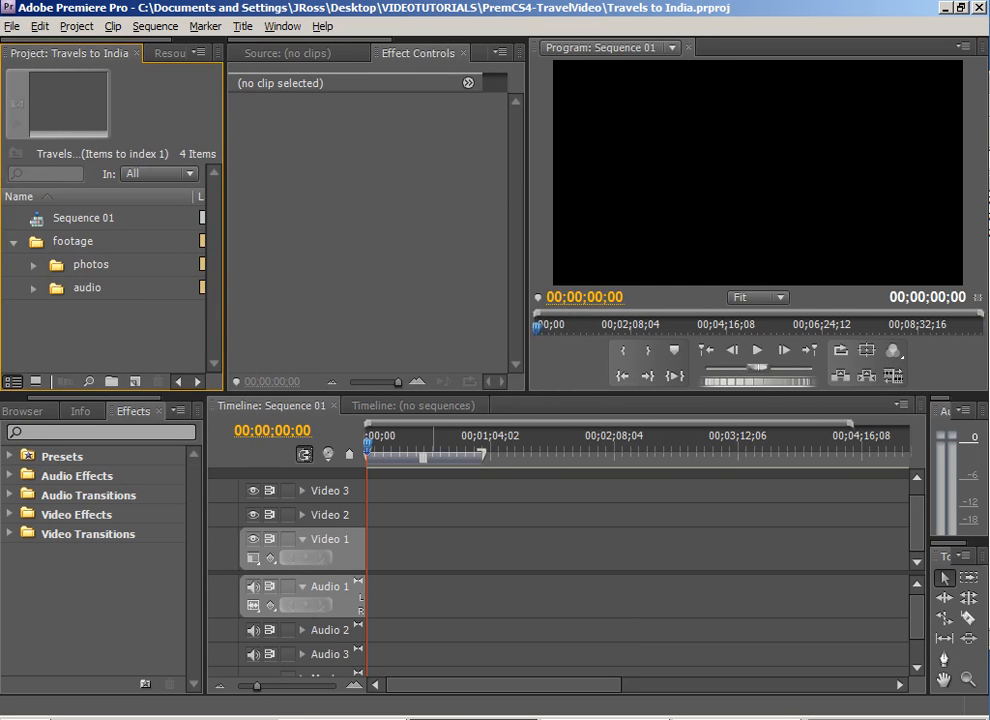
Switch to Windows Explorer and examine the PremCS4-TravelVideo folder's Travels to India.prproj file alongside its footage, preview and encoded files folders.
{"action": "key", "text": "alt+Tab"}
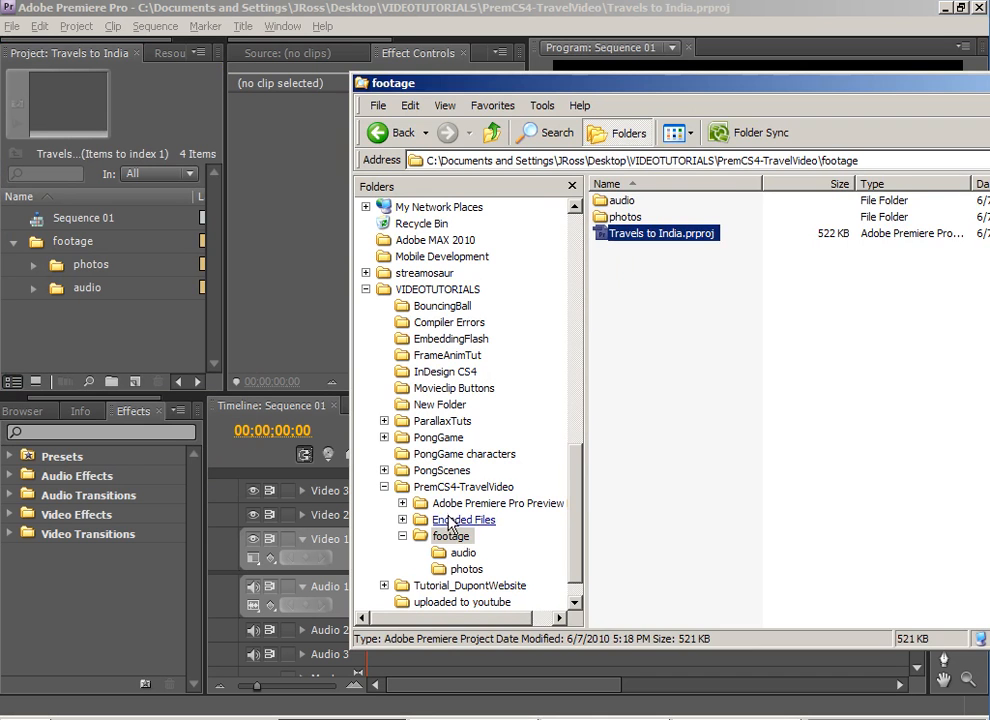
{"action": "left_click", "coordinate": [463, 486]}
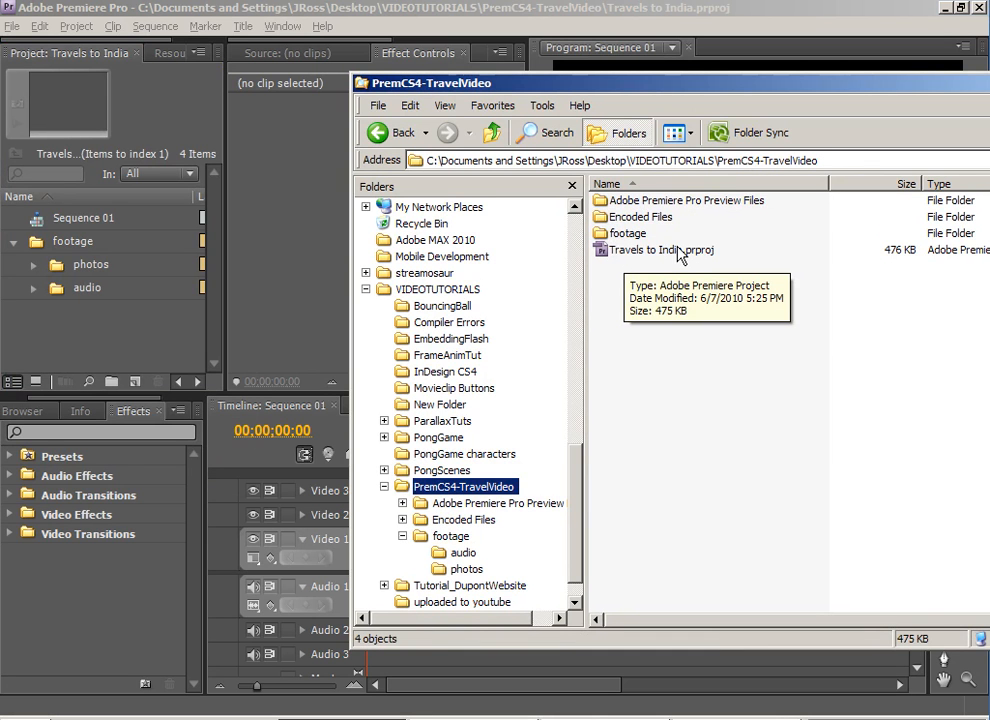
{"action": "left_click", "coordinate": [620, 215]}
{"action": "left_click", "coordinate": [660, 205], "text": "ctrl"}
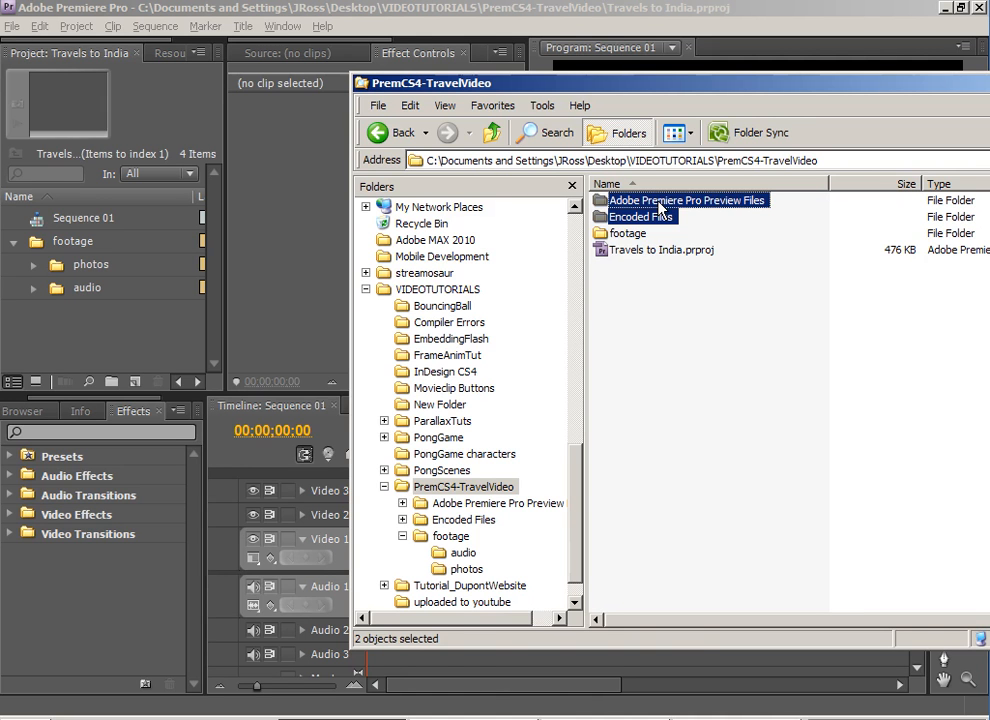
{"action": "left_click", "coordinate": [646, 257]}
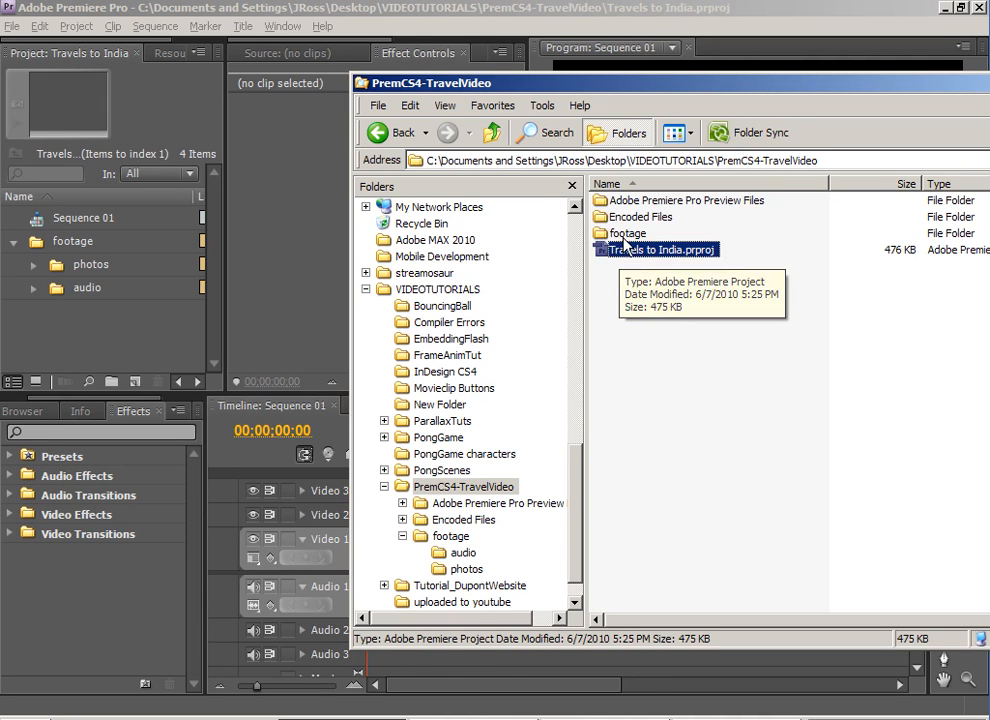
{"action": "left_click", "coordinate": [623, 236]}
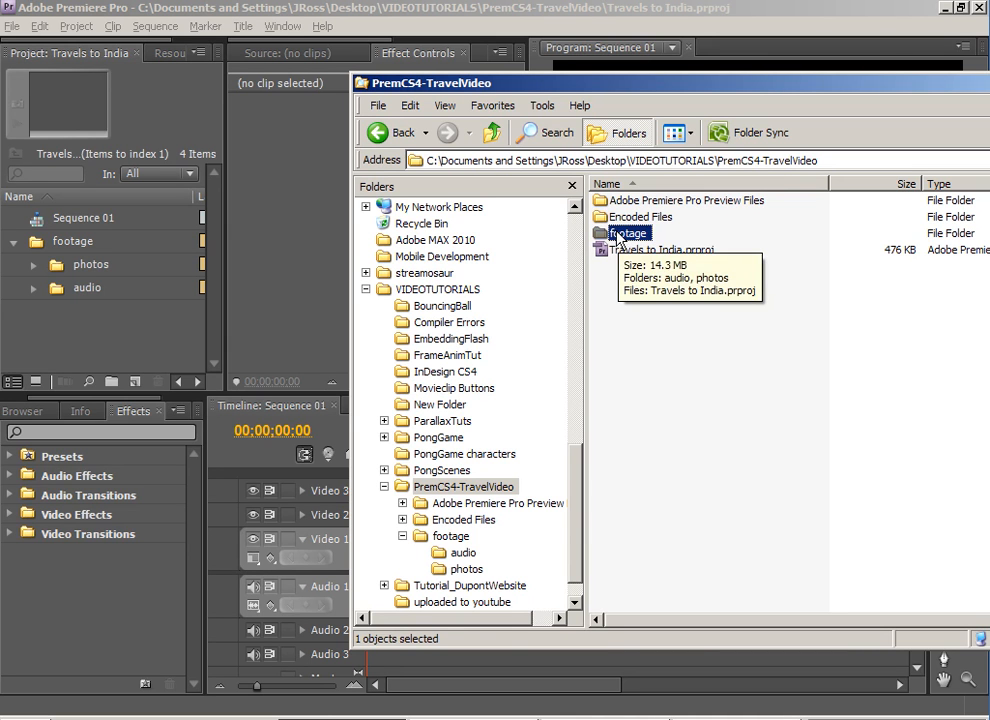
{"action": "left_click", "coordinate": [641, 252]}
{"action": "left_click", "coordinate": [630, 236]}
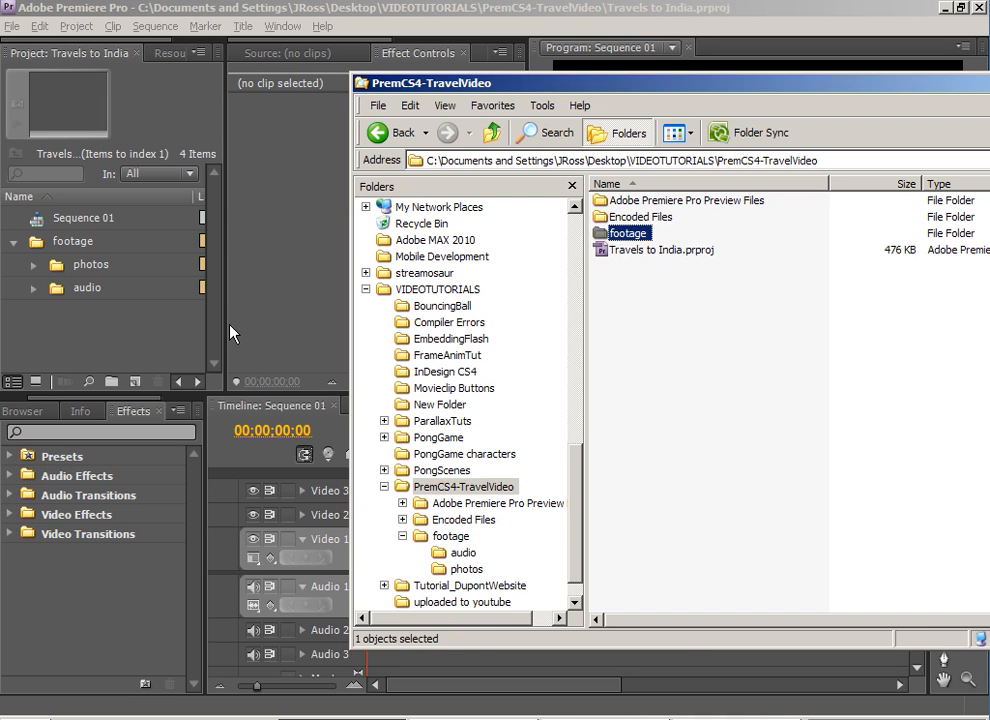
{"action": "left_click", "coordinate": [634, 252]}
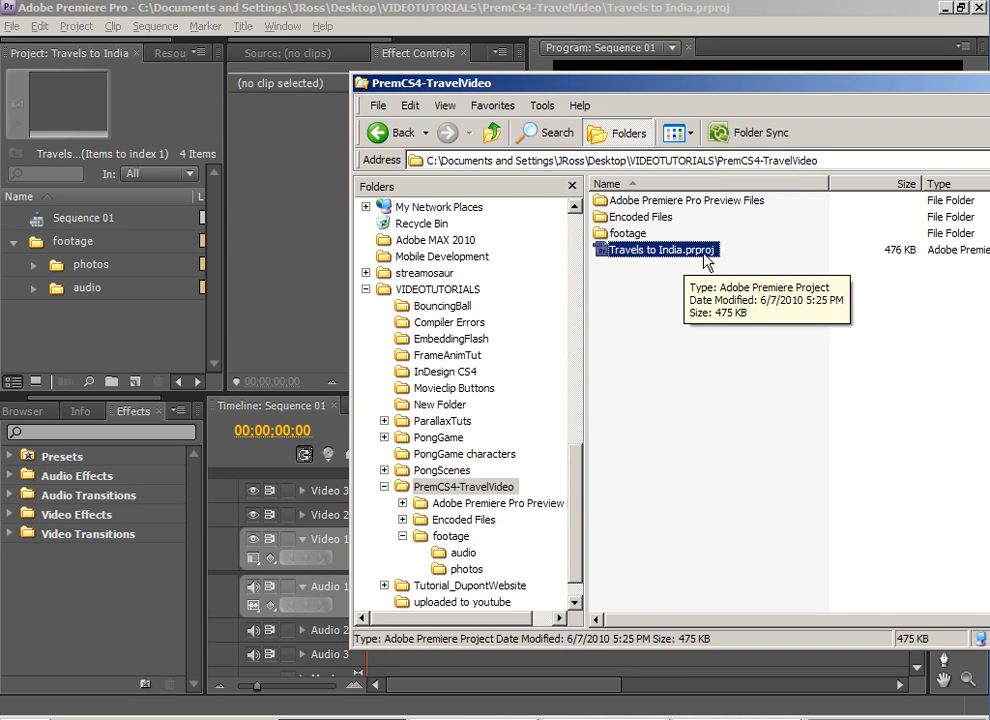
{"action": "left_click", "coordinate": [640, 257]}
{"action": "key", "text": "Return"}
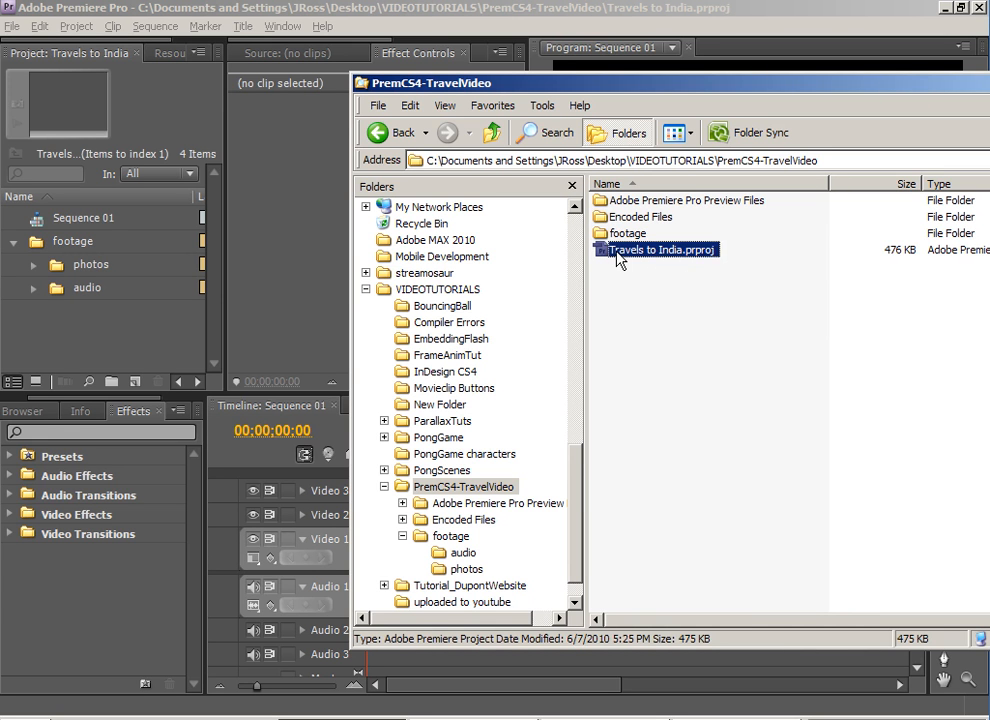